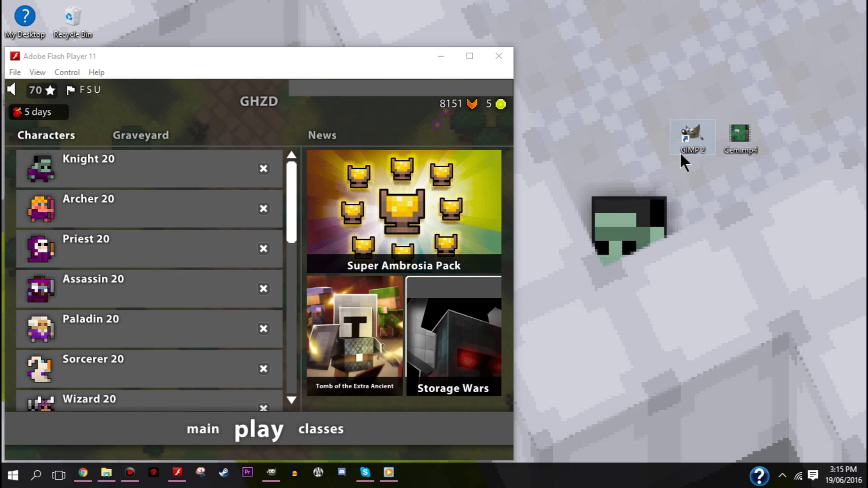
Launch GIMP with the blank 640x360 'Youtube thumbnail optimum size.xcf' image
double_click(697, 145)
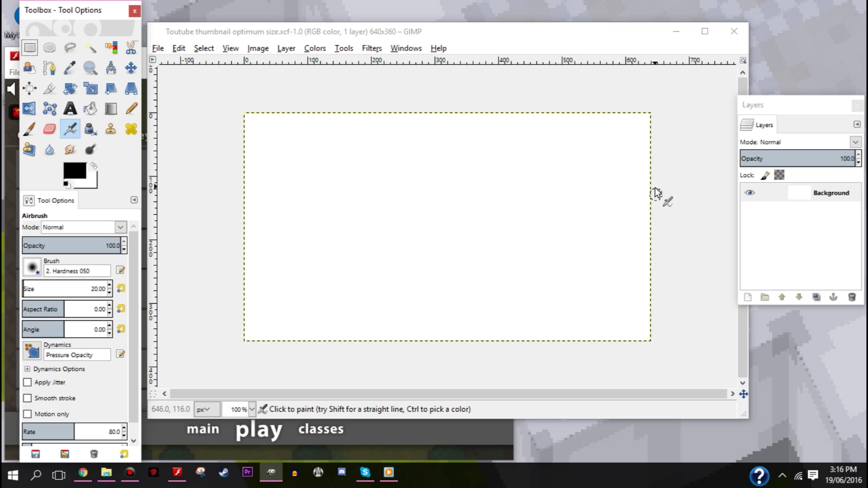
click(159, 45)
click(167, 64)
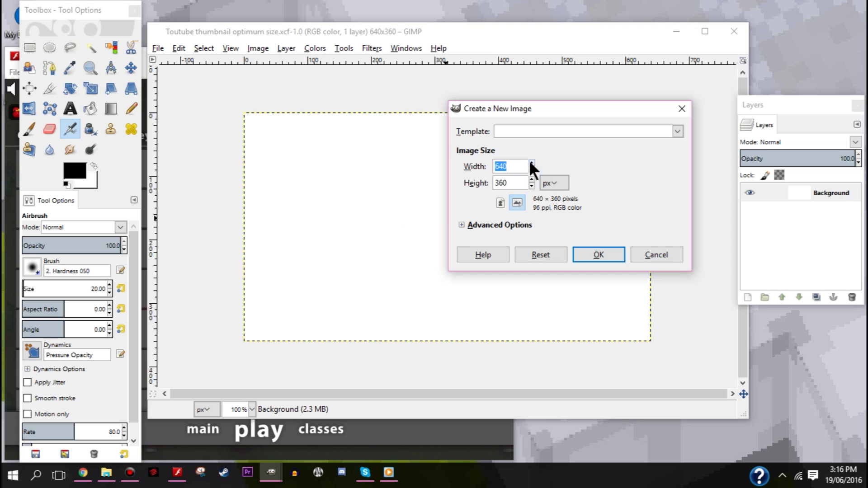
click(653, 257)
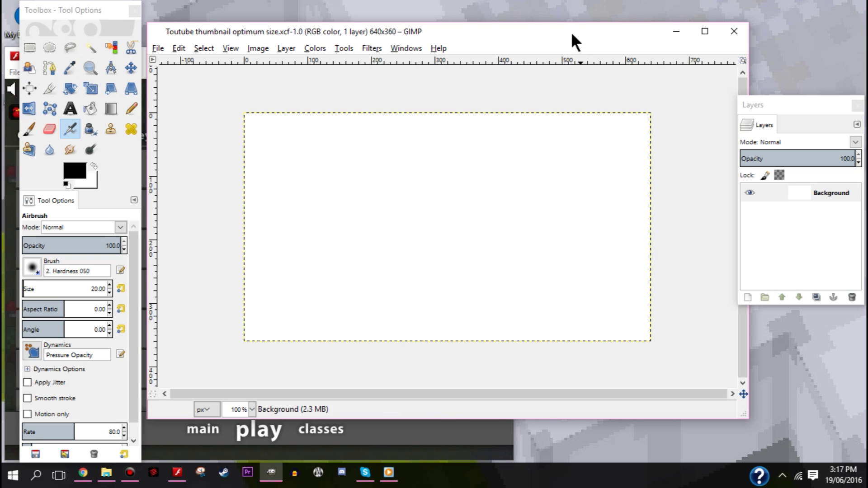
drag(574, 39, 568, 1)
Paint test airbrush strokes across the canvas, then undo them
mouse_move(355, 209)
mouse_down()
mouse_move(458, 271)
mouse_move(356, 217)
mouse_move(441, 208)
mouse_up()
key(z)
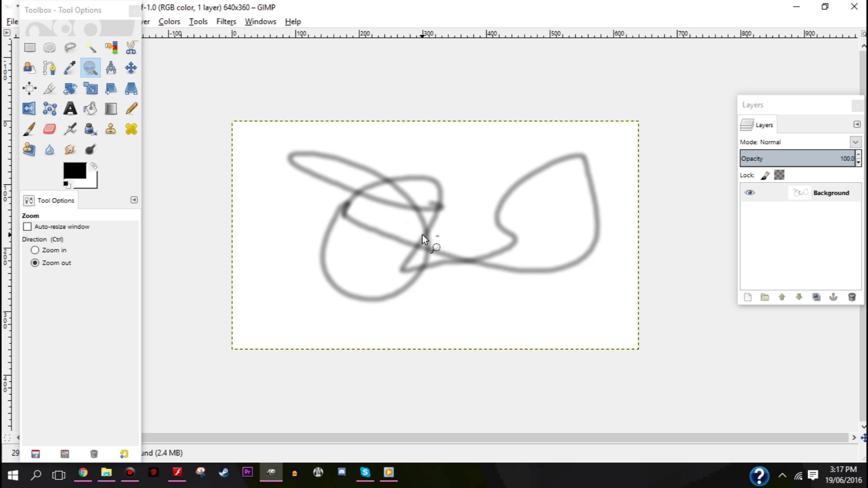
key(ctrl+z)
Switch to Rectangle Select and minimize GIMP
click(29, 68)
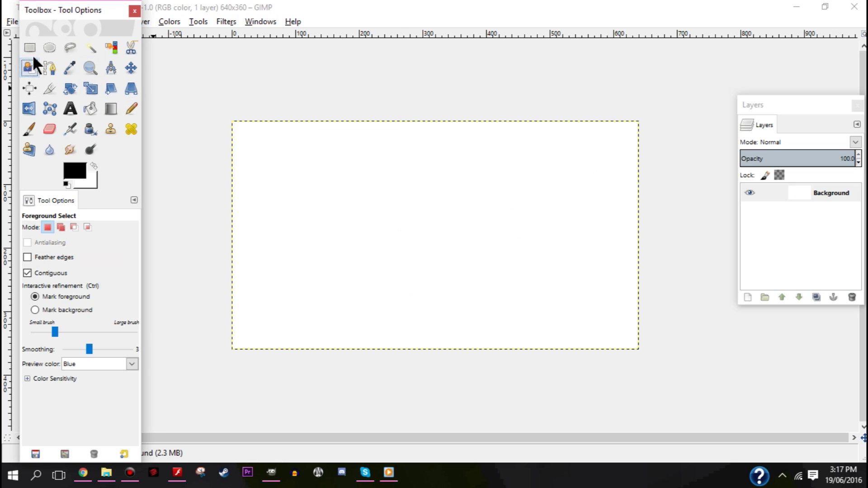
click(29, 47)
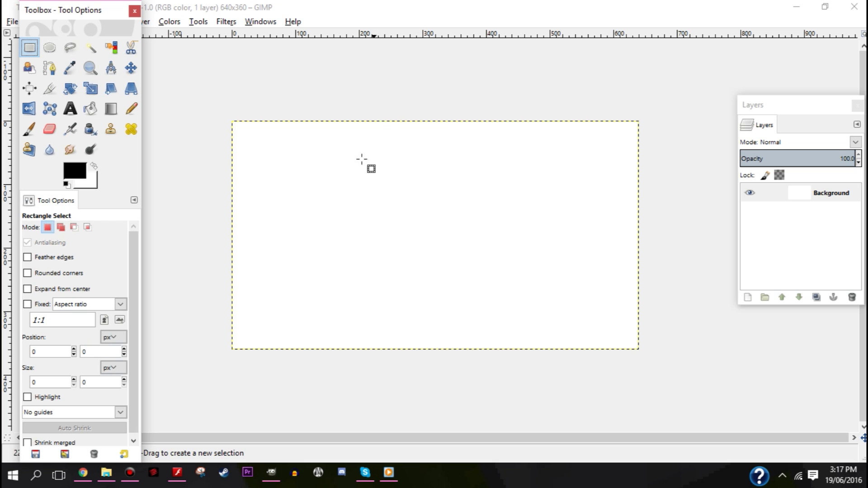
click(792, 8)
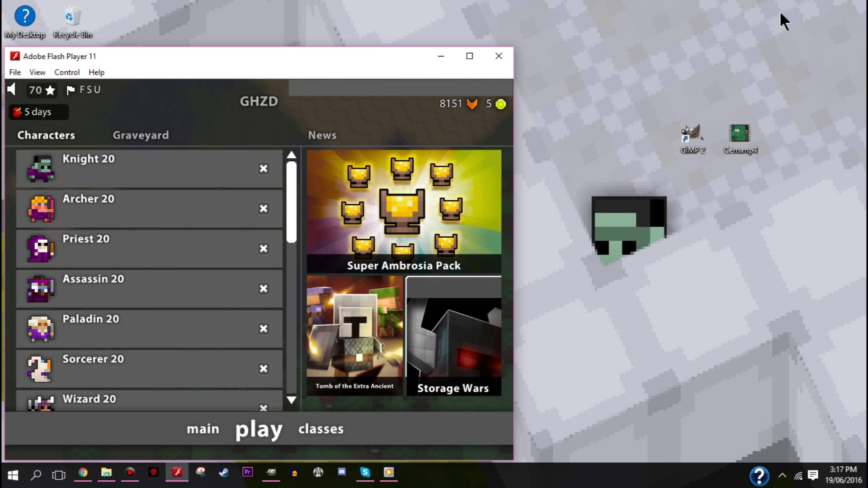
Play Cem.mp4, pause it on the treed graveyard scene near 01:07, and launch Snipping Tool
click(742, 145)
double_click(741, 145)
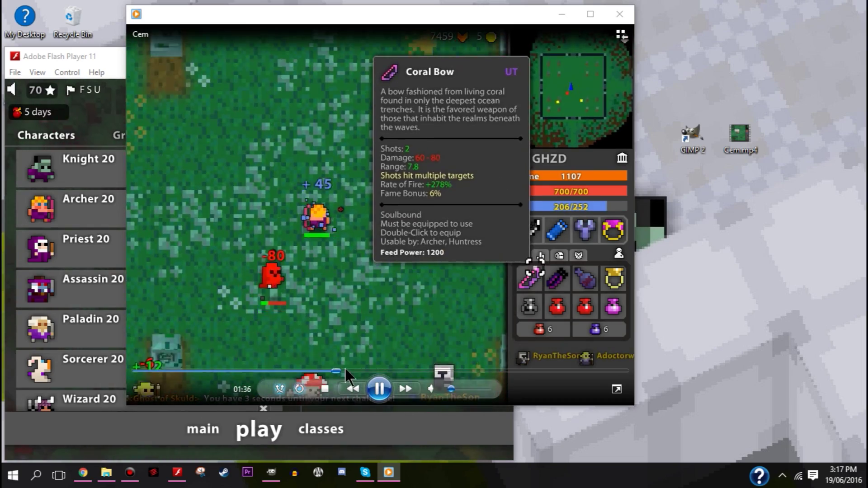
click(339, 372)
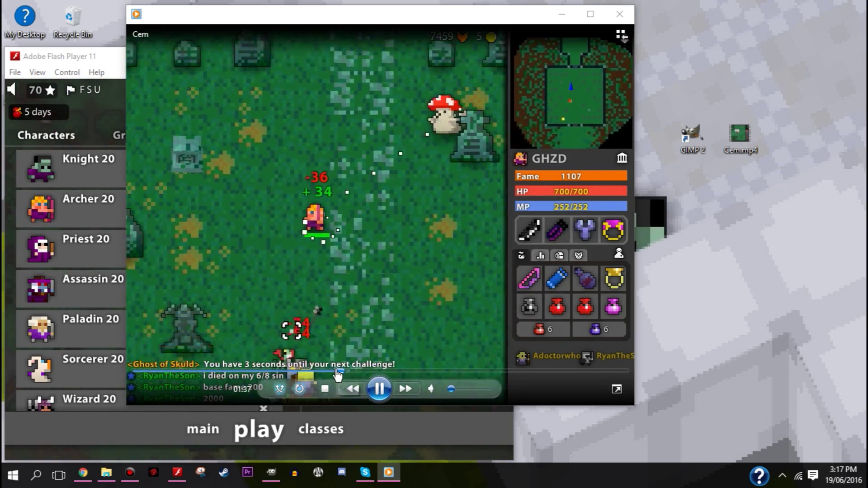
click(329, 372)
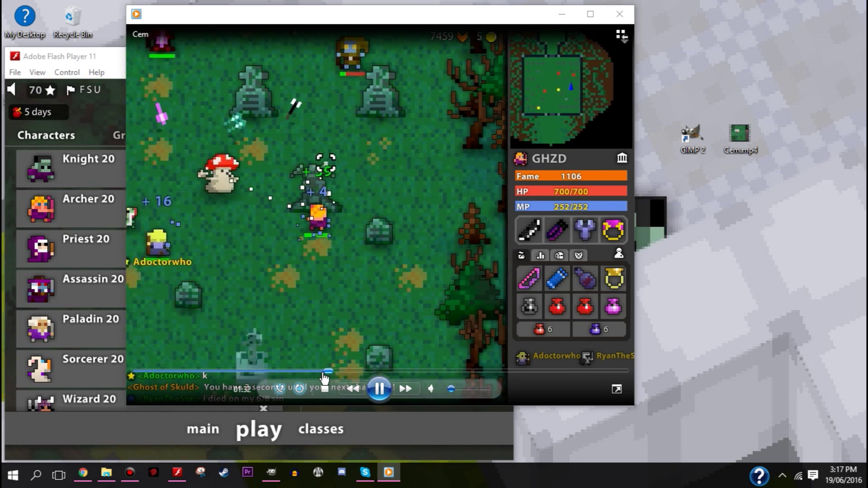
click(320, 372)
click(275, 371)
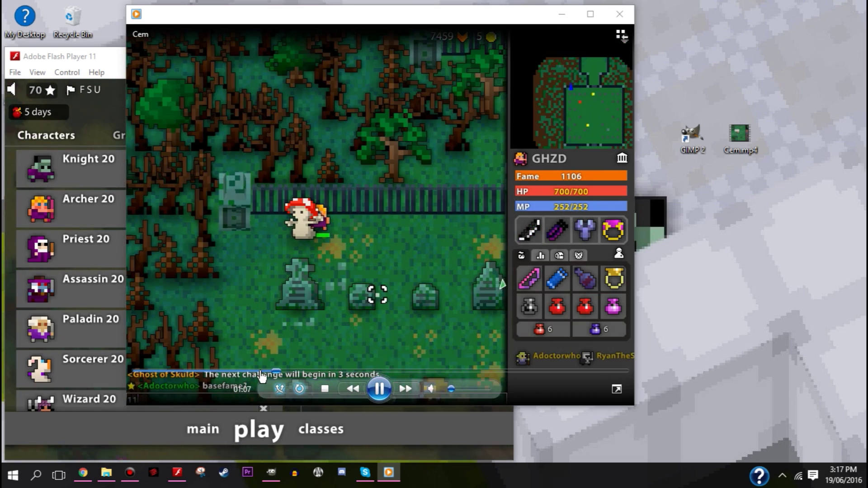
click(380, 389)
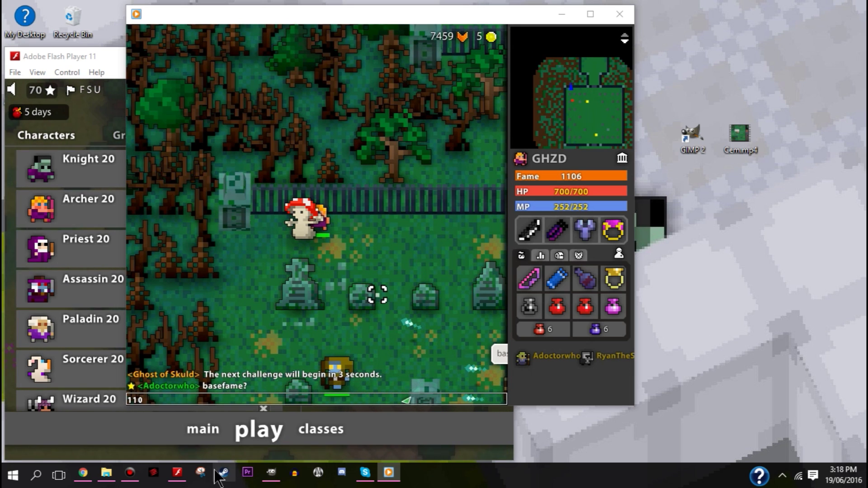
click(200, 472)
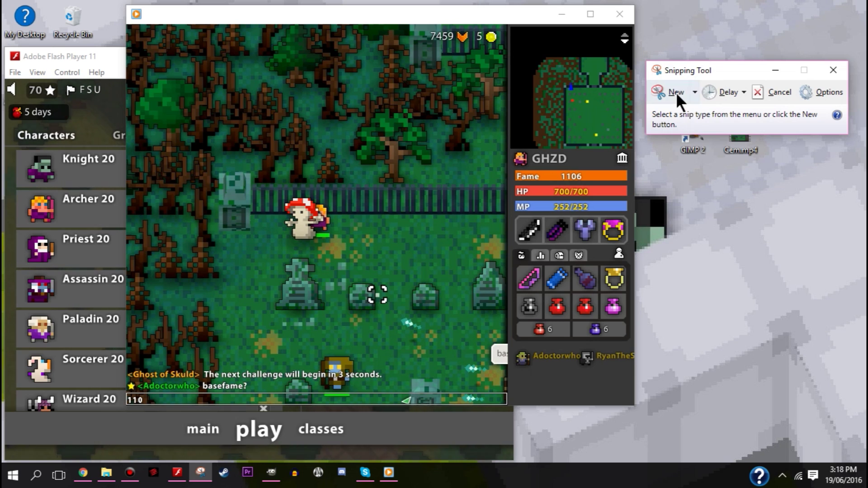
Snip the game area of the paused graveyard frame
click(676, 92)
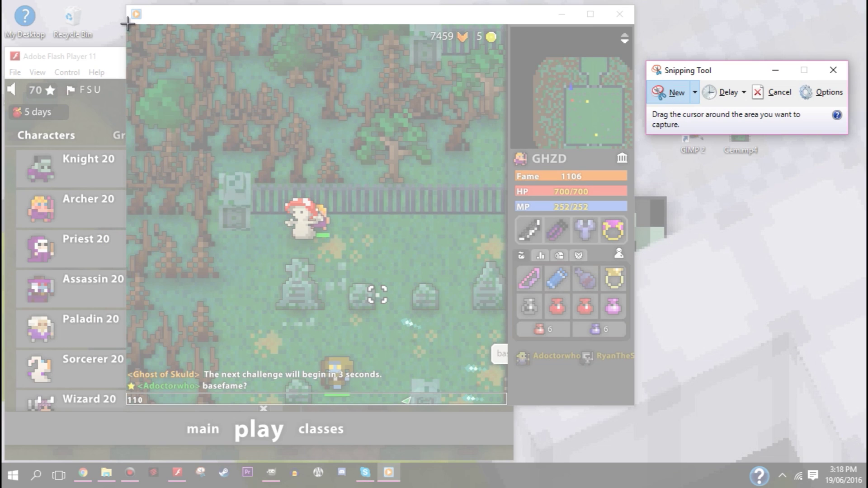
drag(127, 23, 620, 360)
scroll(380, 260, down, 1)
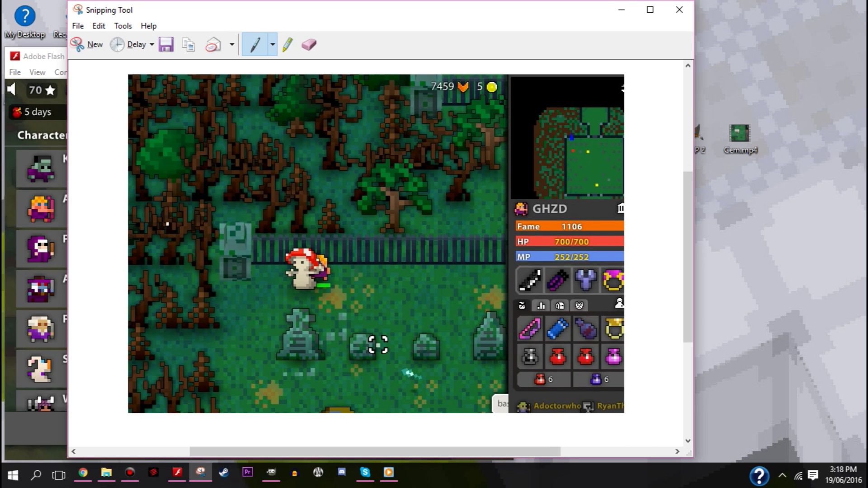
Save the snip to the Desktop as Capture.PNG and minimize Snipping Tool
click(83, 25)
click(93, 59)
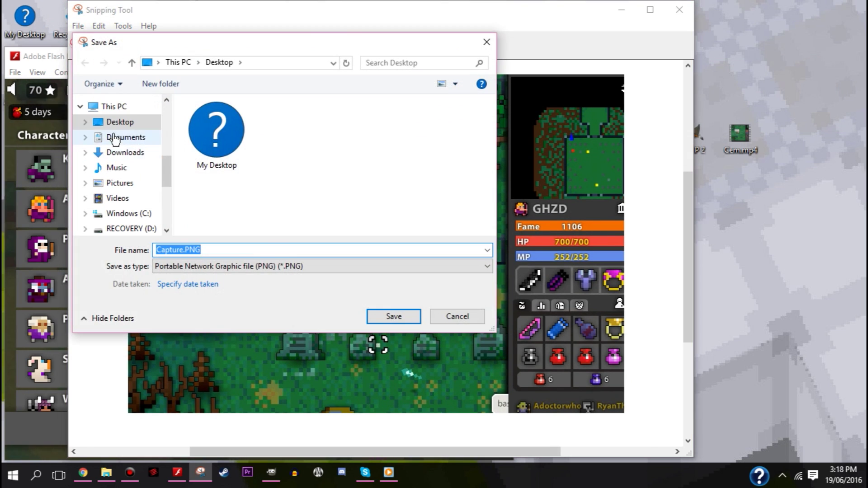
click(403, 316)
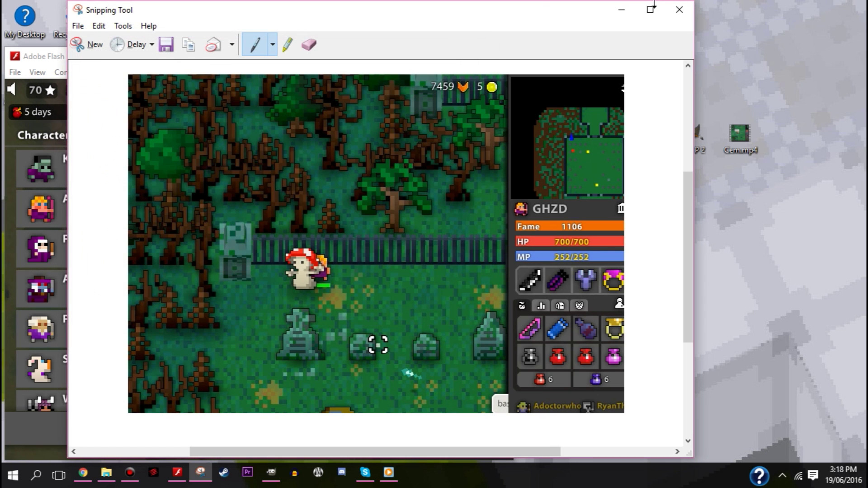
click(621, 6)
Open Capture.PNG from the Desktop folder with Edit with GIMP, then minimize Explorer
click(106, 473)
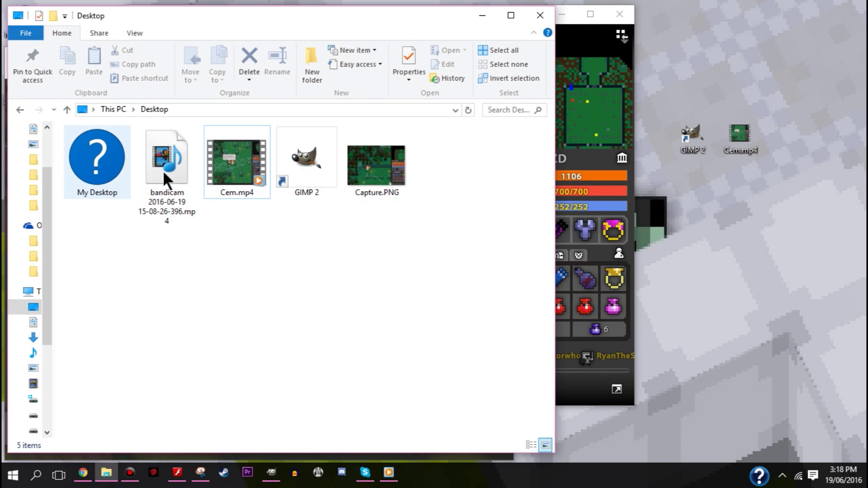
right_click(387, 181)
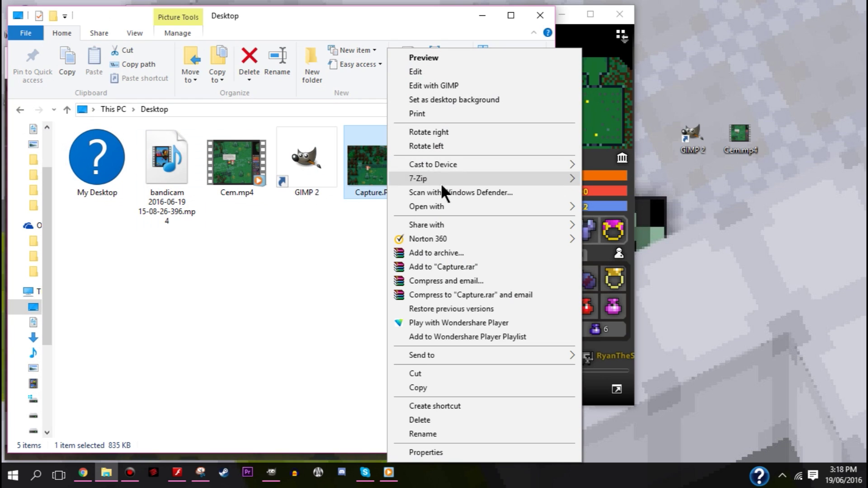
mouse_move(441, 206)
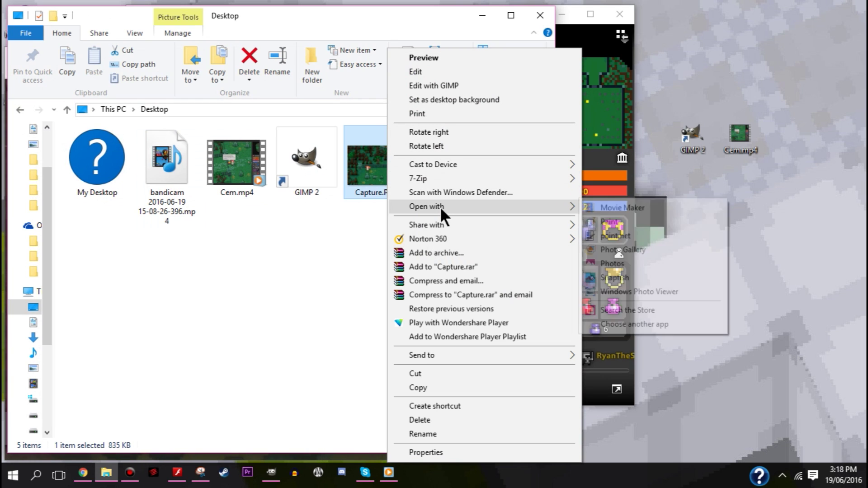
click(335, 213)
right_click(365, 164)
click(412, 82)
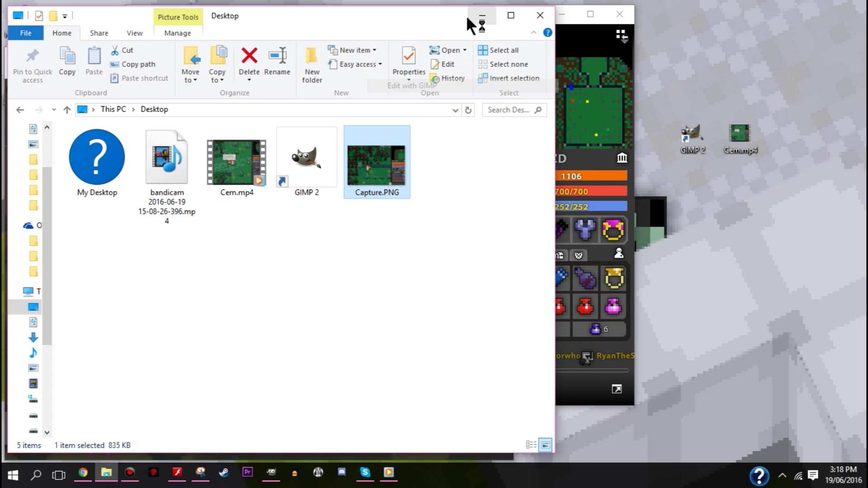
click(469, 18)
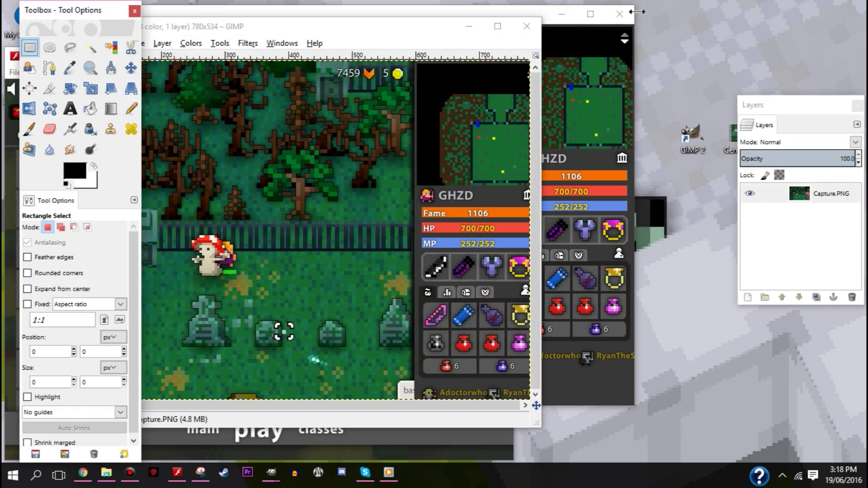
Select all of the Capture.PNG image and copy it
drag(420, 34, 576, 8)
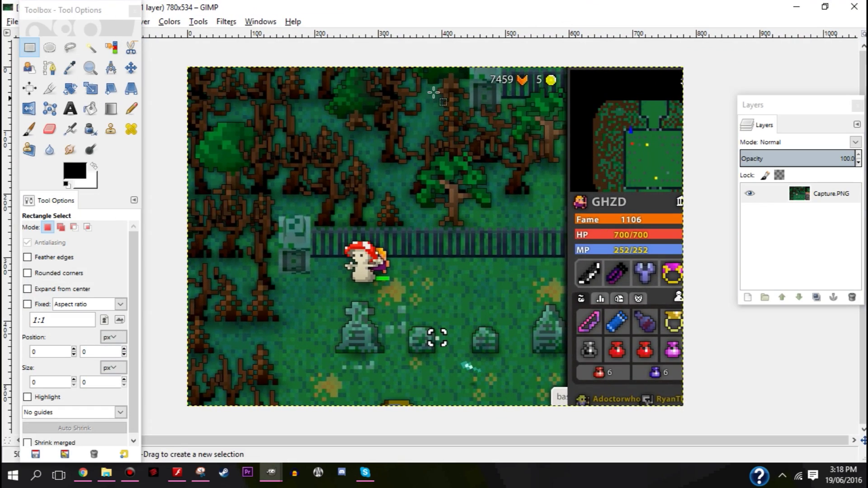
key(ctrl+a)
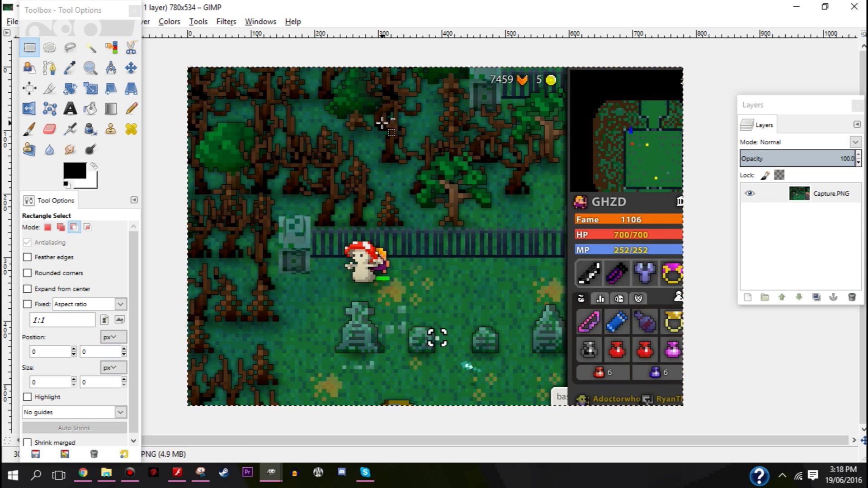
key(ctrl+c)
Paste the capture into the 640x360 thumbnail and drag it into position
mouse_move(271, 478)
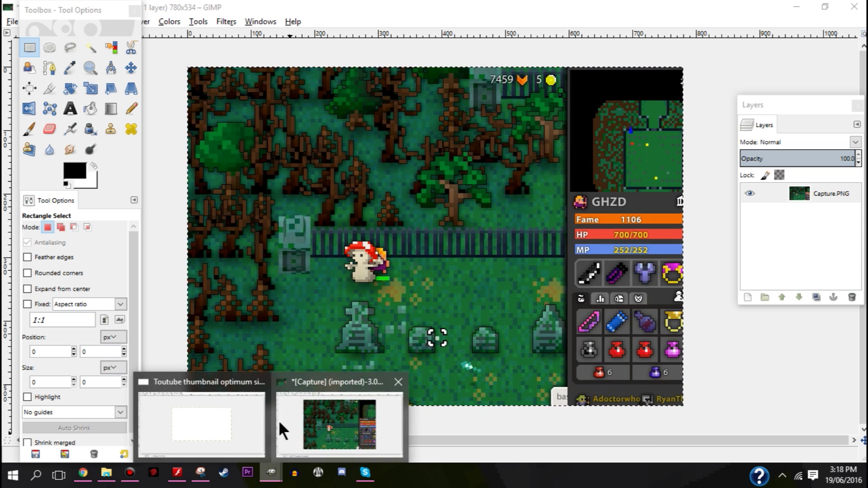
click(232, 433)
key(ctrl+v)
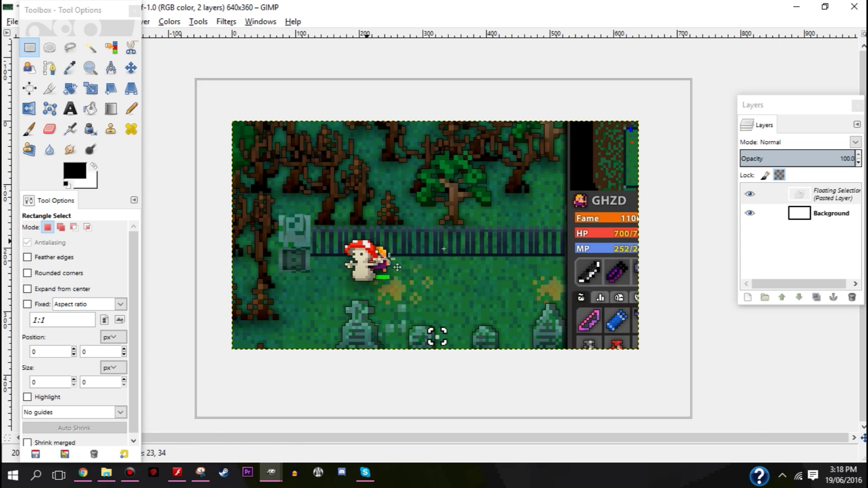
drag(397, 268, 345, 223)
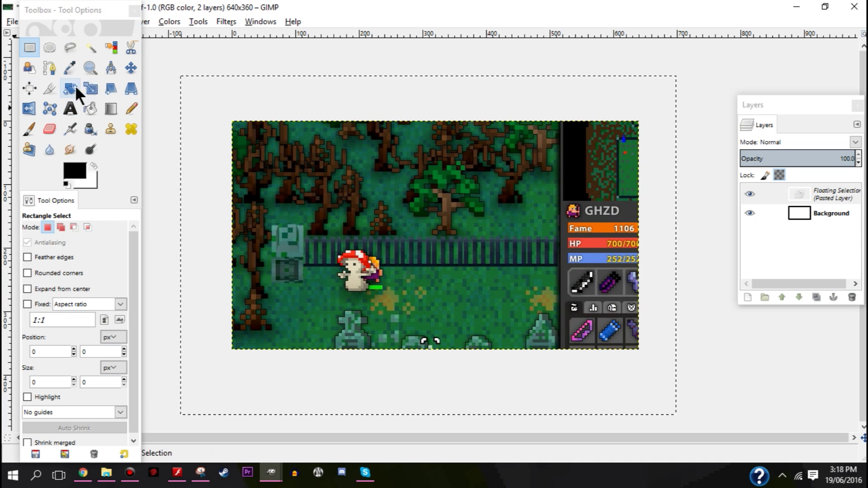
Scale the pasted capture up to fill the 640x360 canvas
click(88, 86)
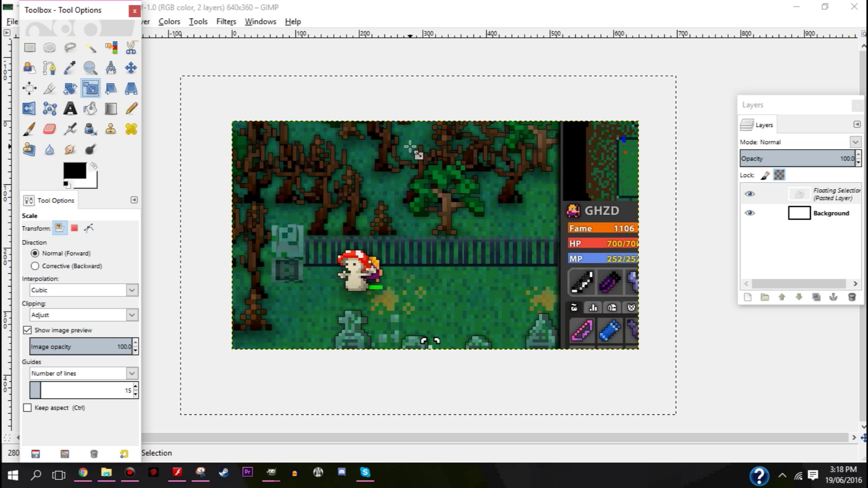
drag(511, 141, 811, 186)
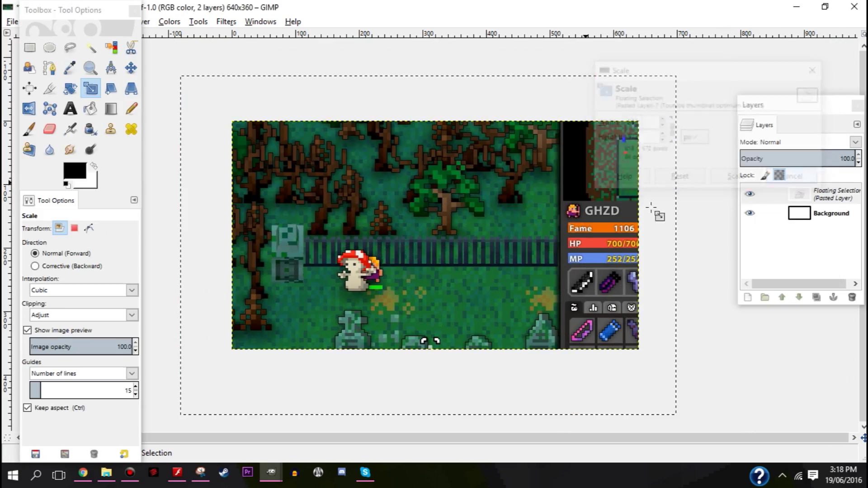
drag(601, 174, 764, 170)
click(760, 174)
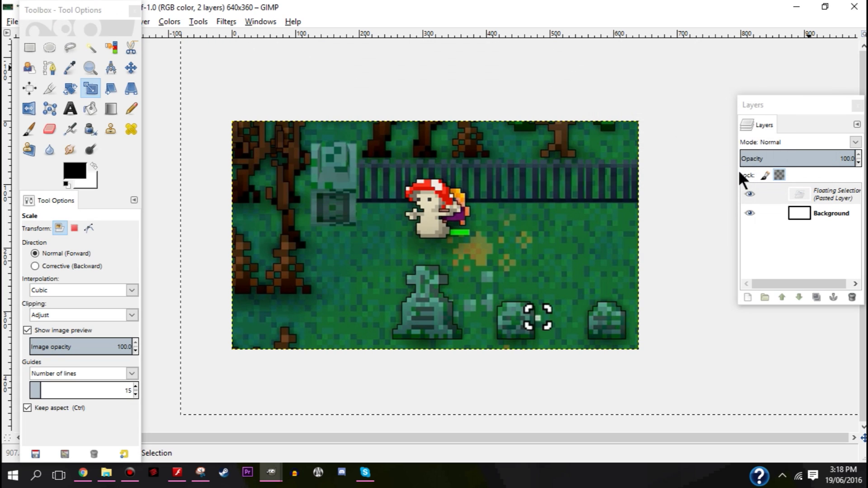
Shift the capture down to show the upper trees and make it a new layer
key(m)
drag(420, 199, 457, 207)
right_click(809, 196)
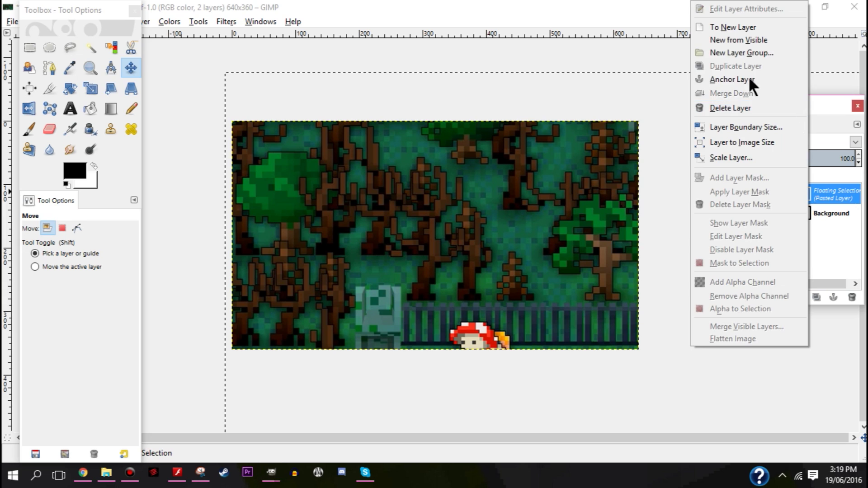
click(735, 28)
click(818, 206)
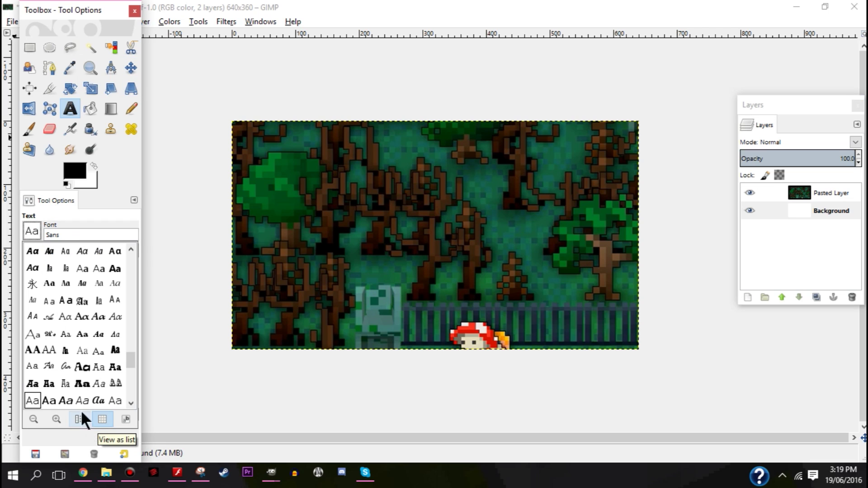
Choose the Arial Heavy font for the Text tool
scroll(134, 328, up, 5)
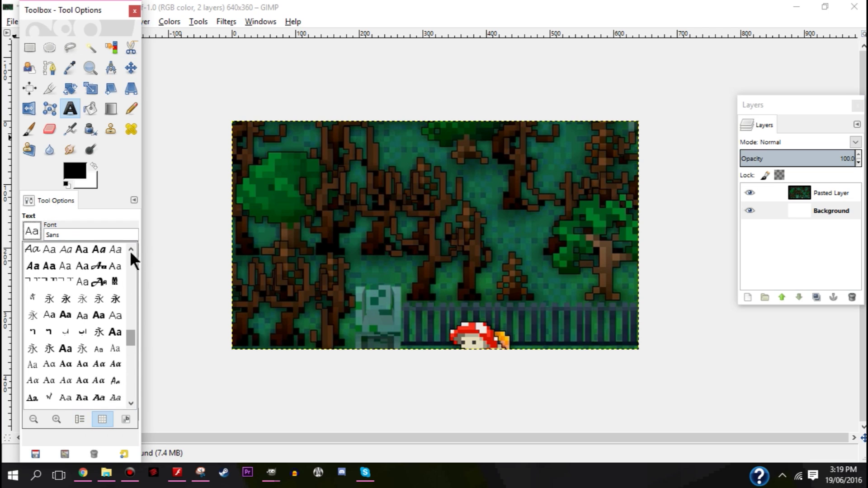
scroll(102, 271, up, 10)
scroll(131, 279, down, 10)
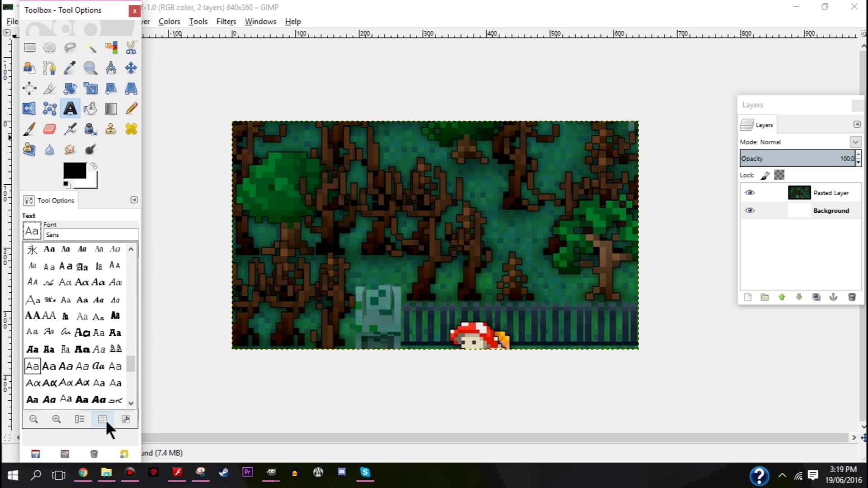
click(81, 418)
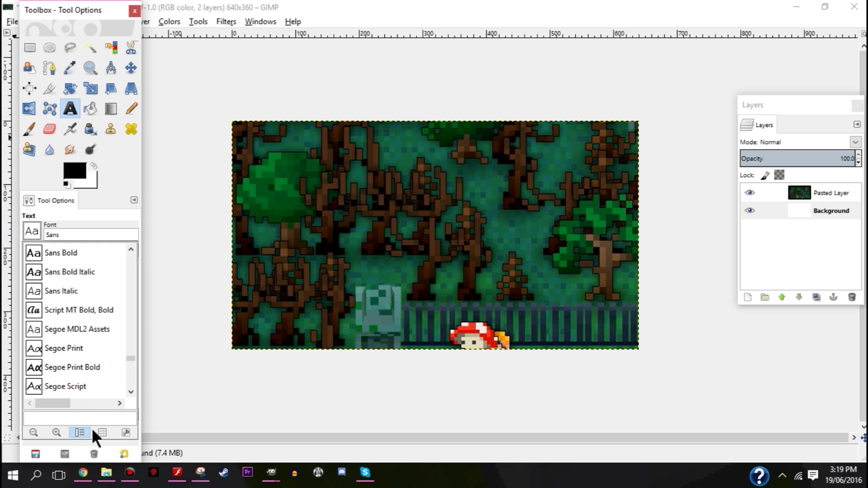
click(101, 432)
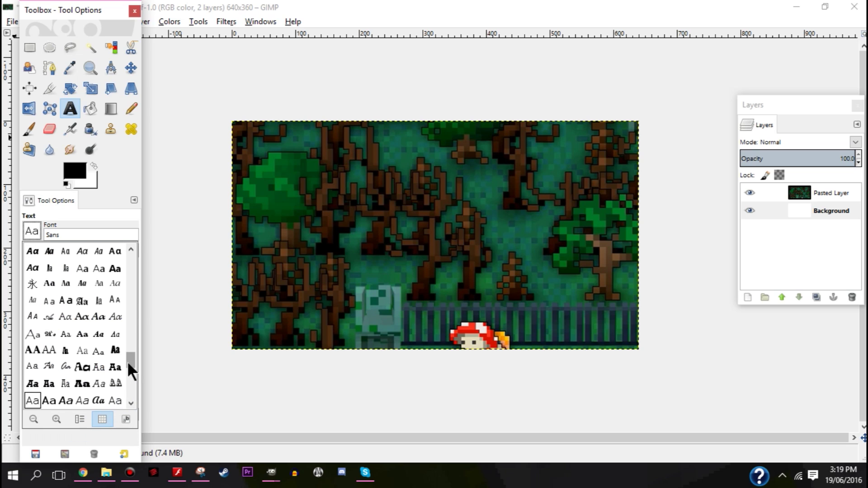
drag(128, 363, 132, 261)
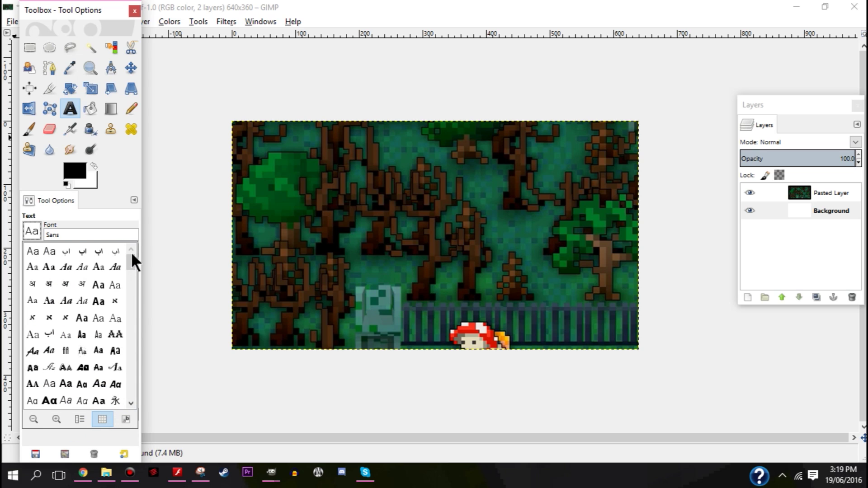
double_click(49, 401)
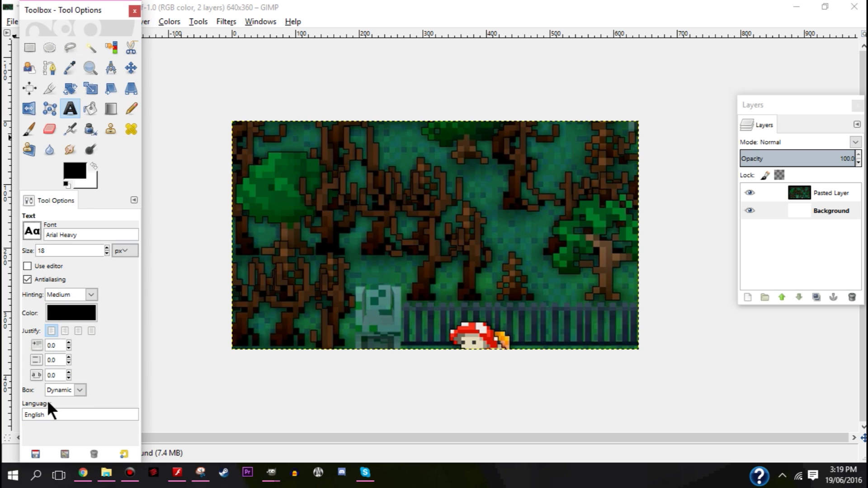
Add placeholder text 'duiahwdiuawdiu' at the top-left, layered above Pasted Layer
click(235, 128)
text(duiahwdiuawdiu)
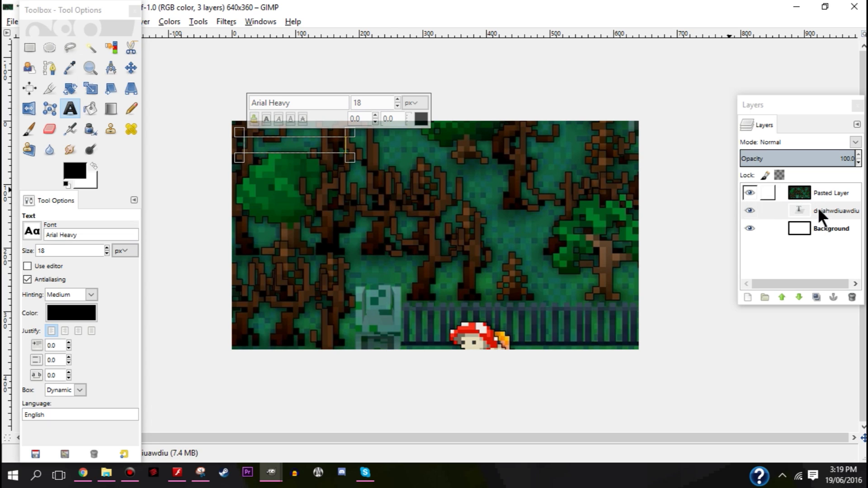
mouse_move(818, 209)
mouse_down()
mouse_move(821, 192)
mouse_move(815, 195)
mouse_up()
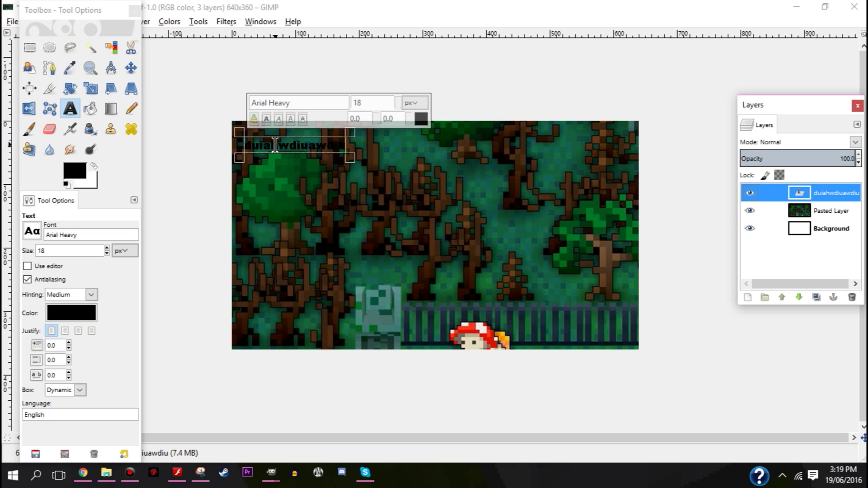
Restyle the placeholder text to size 50 in white
drag(252, 145, 342, 144)
click(256, 146)
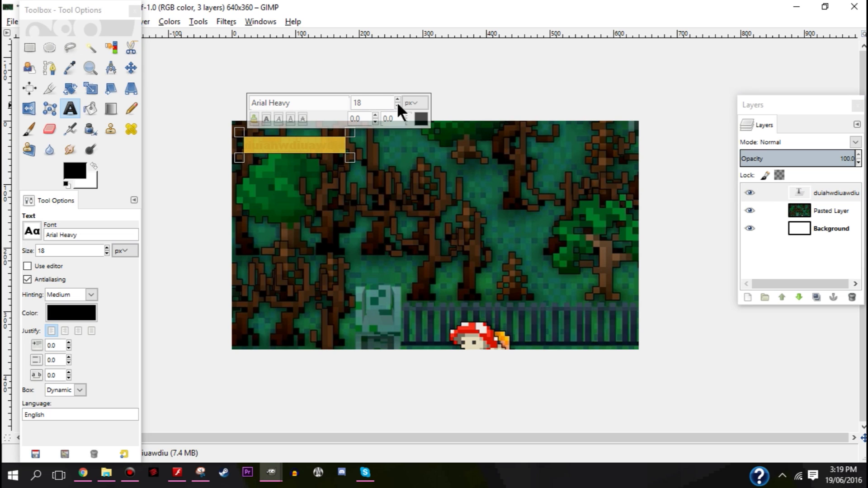
click(396, 98)
click(421, 118)
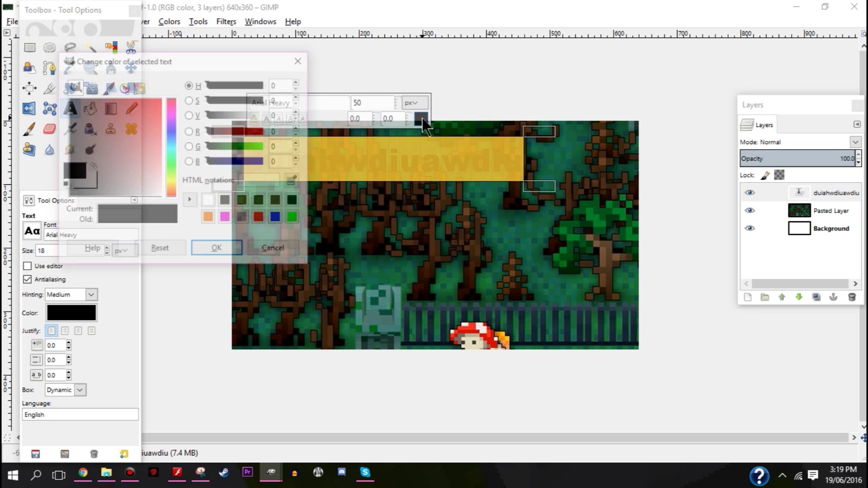
click(150, 159)
click(207, 200)
click(217, 248)
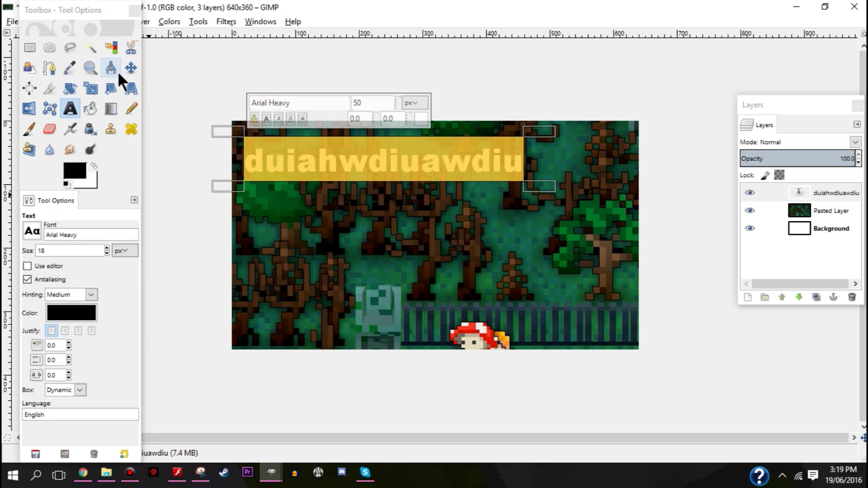
Move the white text up near the top-left edge, then minimize GIMP
click(131, 68)
drag(289, 166, 300, 152)
click(807, 235)
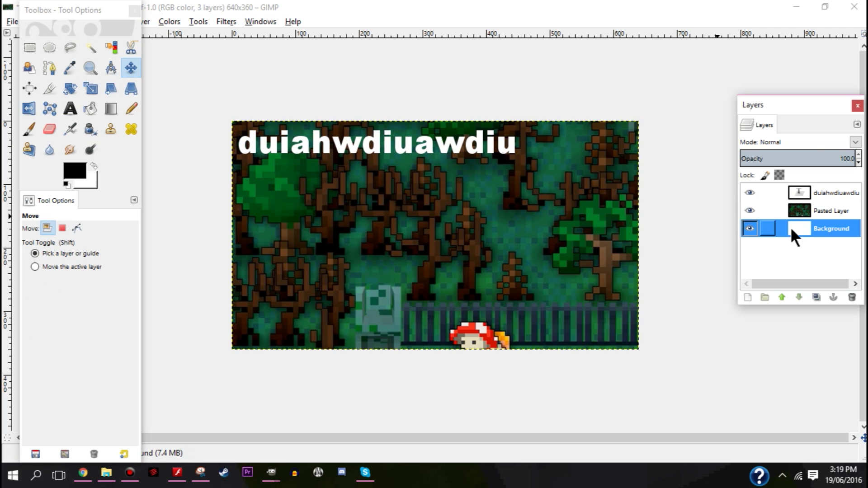
click(796, 6)
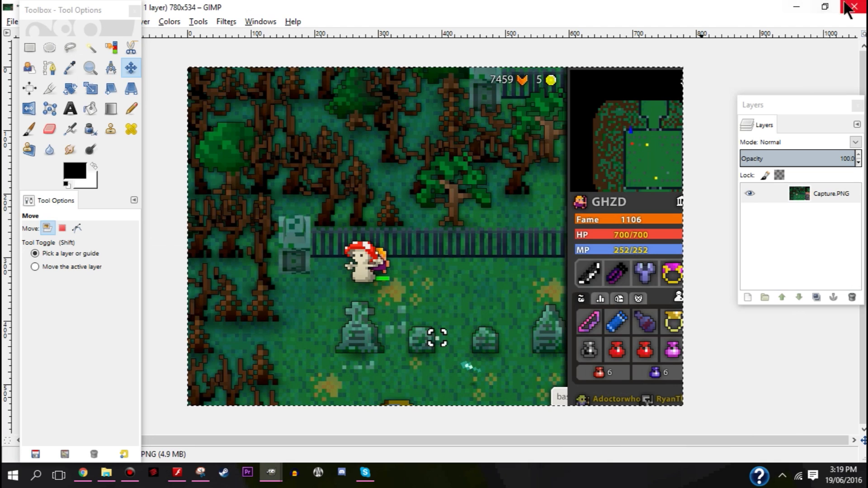
click(796, 5)
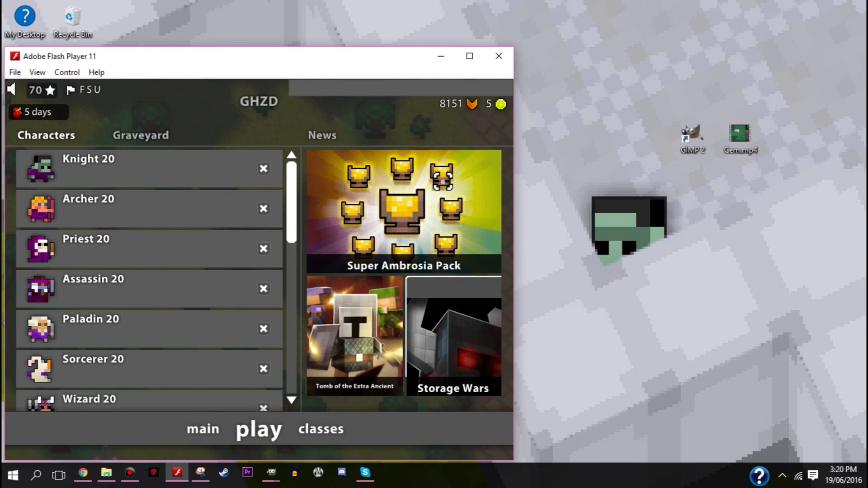
Play as the Priest, dismiss the Tomb of the Extra Ancient offer, and walk right
mouse_move(201, 173)
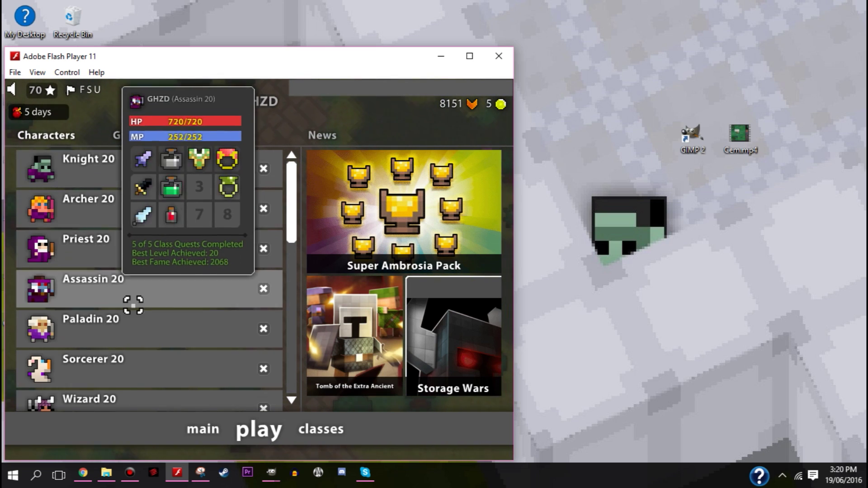
scroll(143, 290, down, 10)
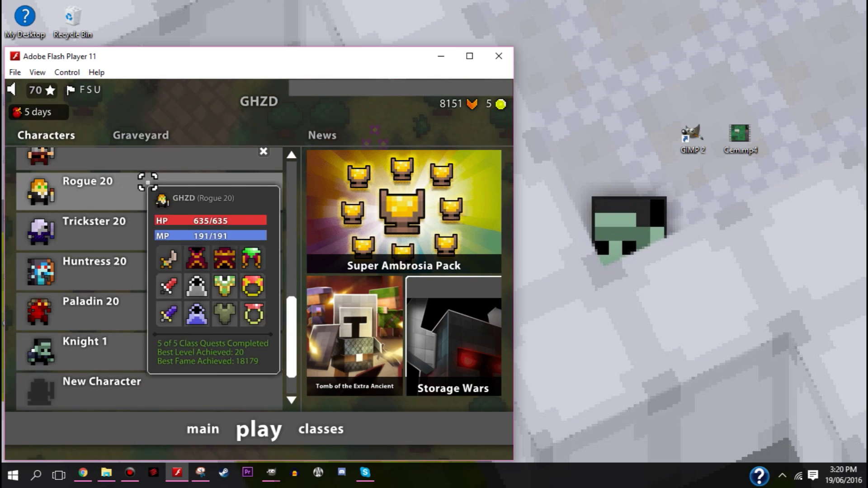
scroll(149, 184, up, 5)
click(150, 180)
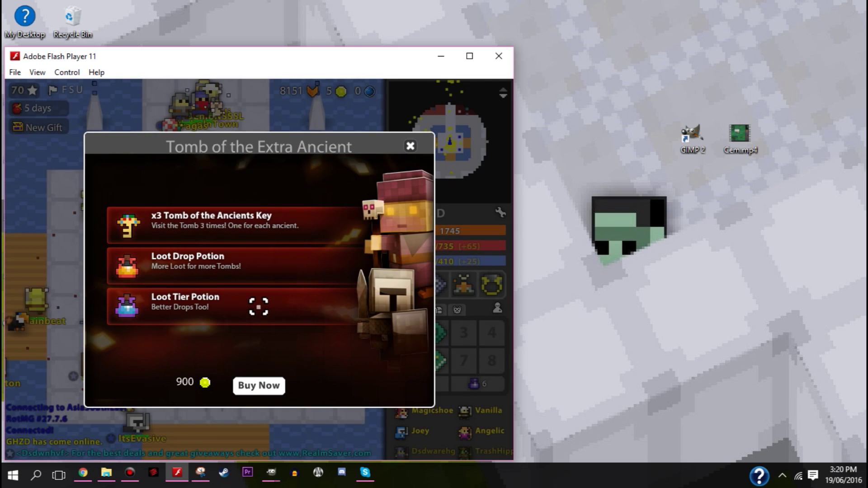
click(409, 145)
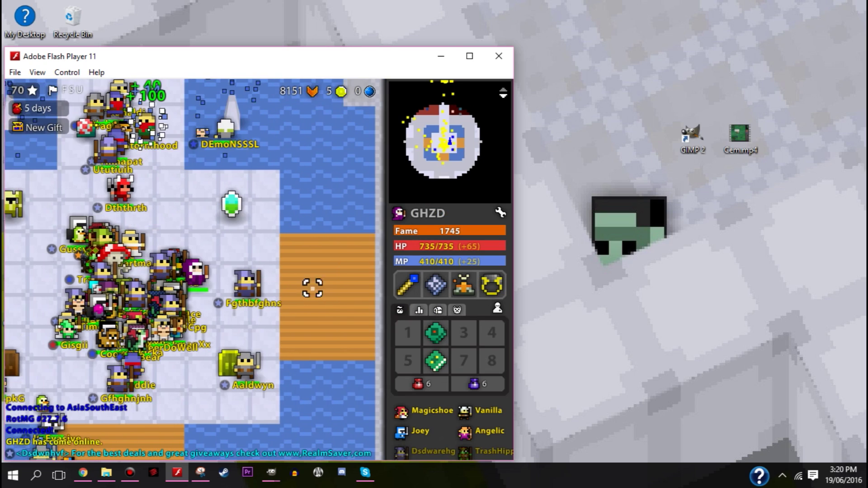
key(d)
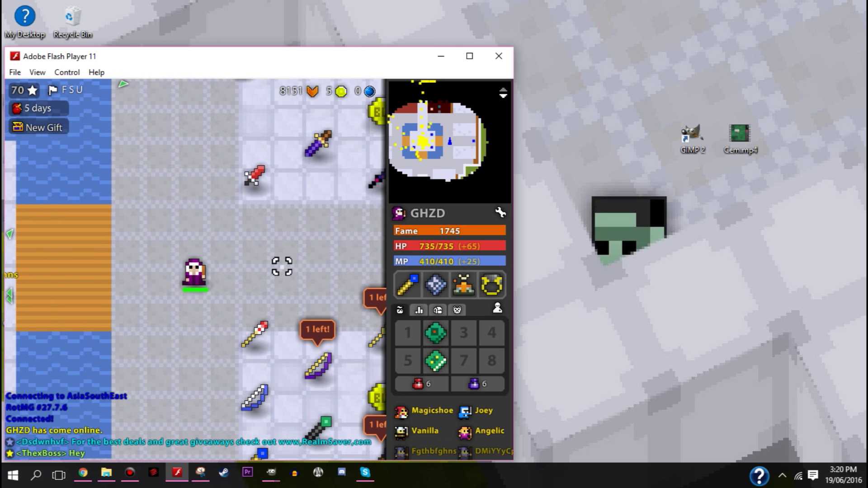
click(200, 472)
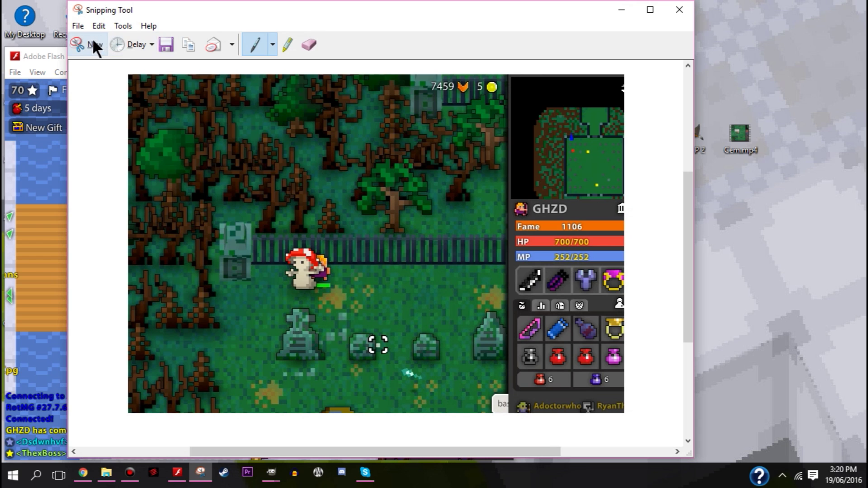
Snip the Priest sprite, save it to the Desktop as 1.PNG, and close Snipping Tool
click(93, 45)
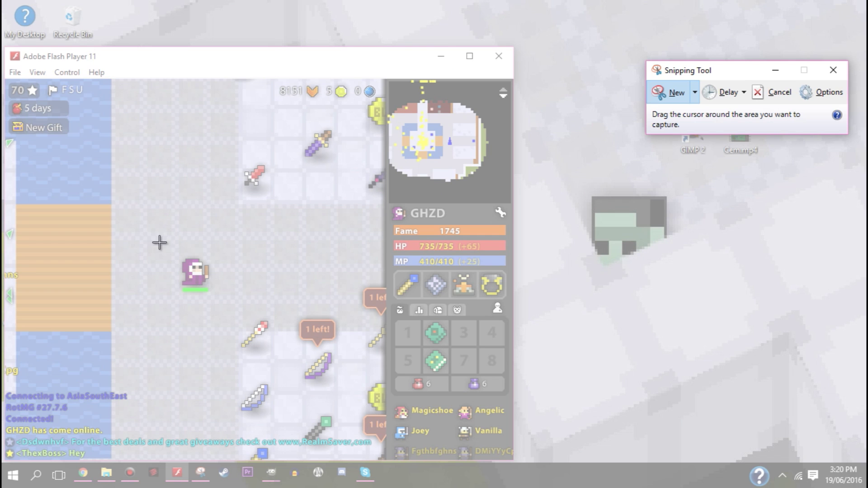
drag(179, 255, 212, 291)
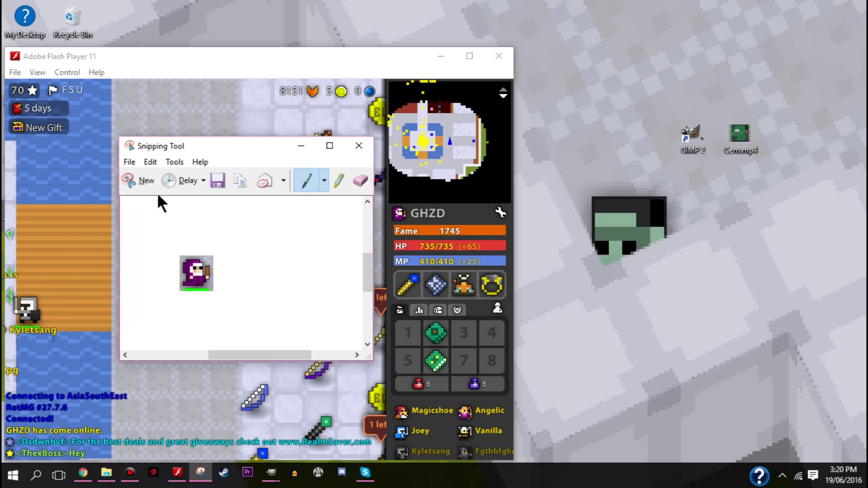
click(130, 162)
click(148, 193)
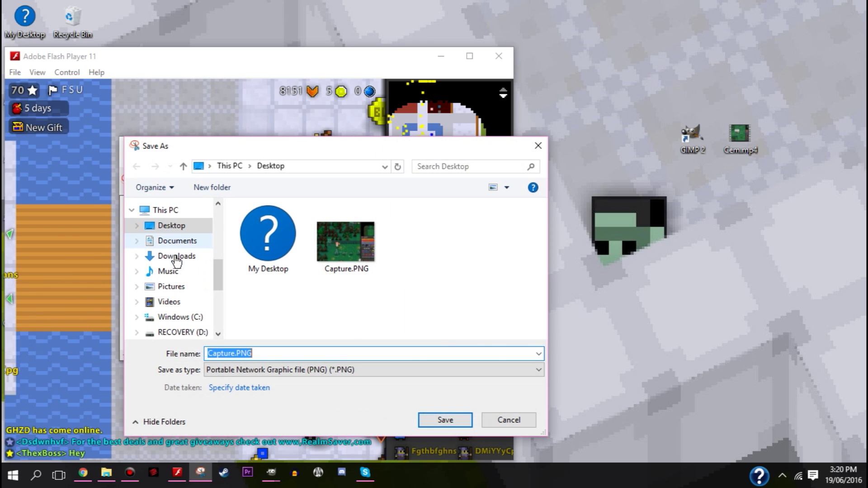
text(1)
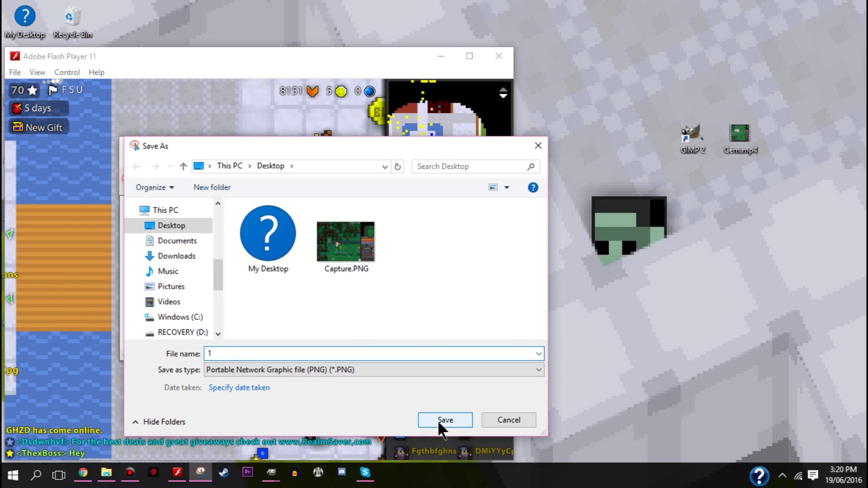
click(439, 420)
click(358, 146)
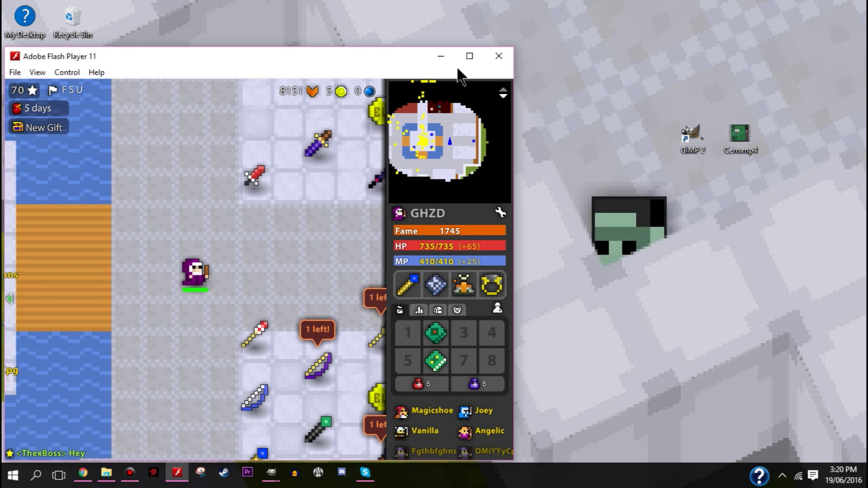
Close the game, open 1.PNG from the Desktop with Edit with GIMP, and maximize its window
click(486, 58)
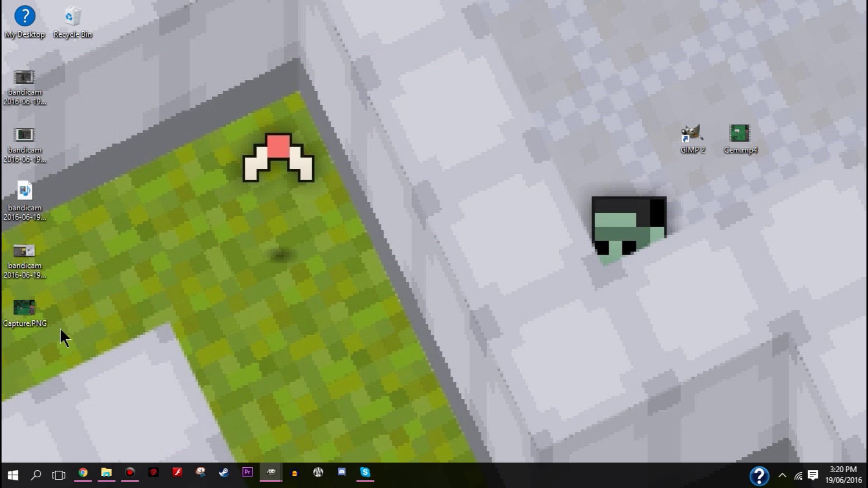
click(107, 473)
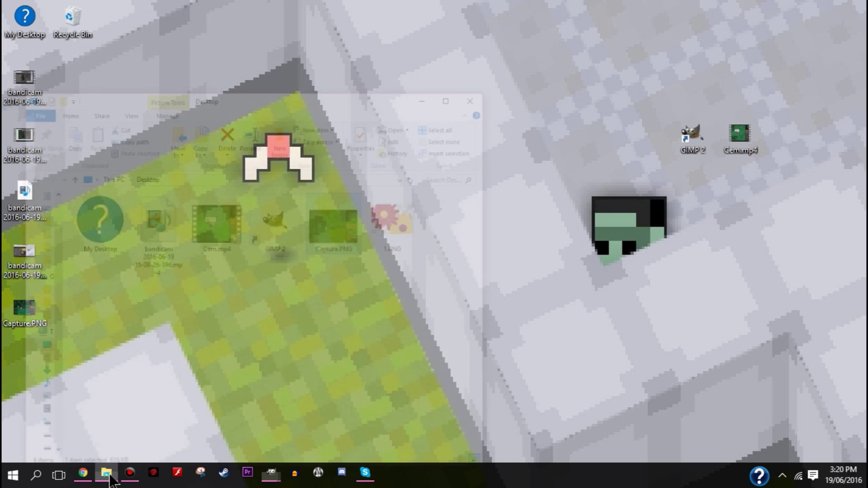
right_click(449, 173)
click(481, 85)
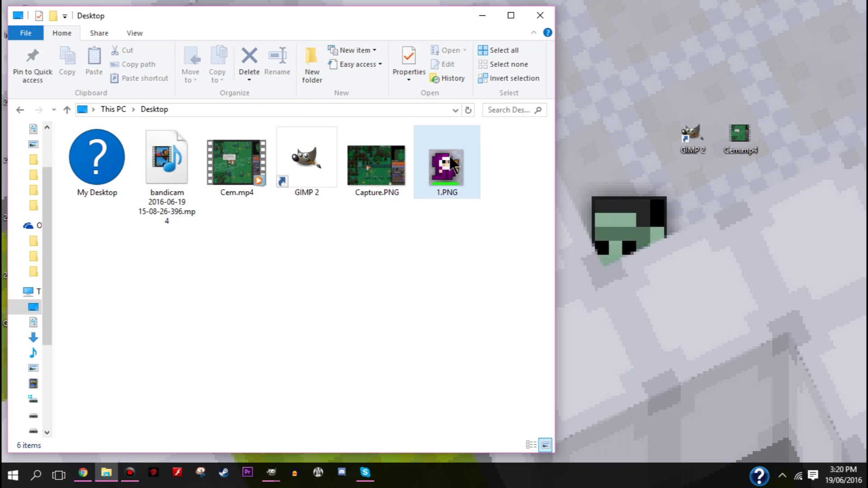
right_click(449, 173)
click(503, 85)
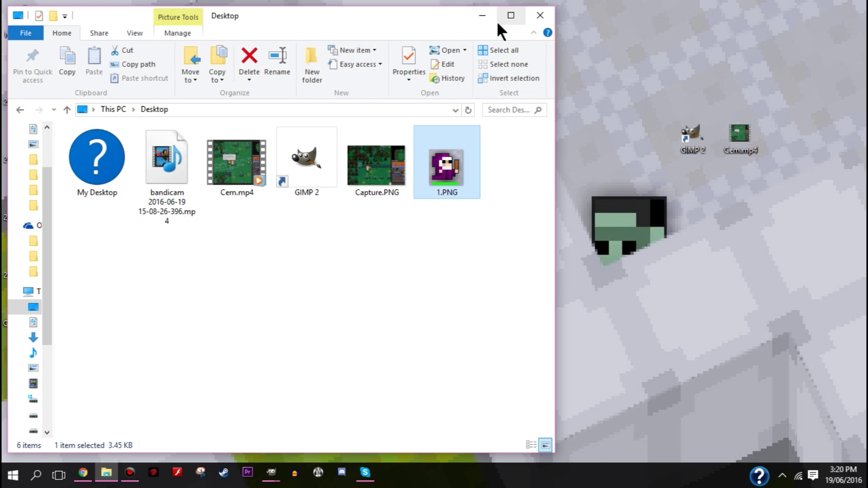
drag(246, 77, 485, 8)
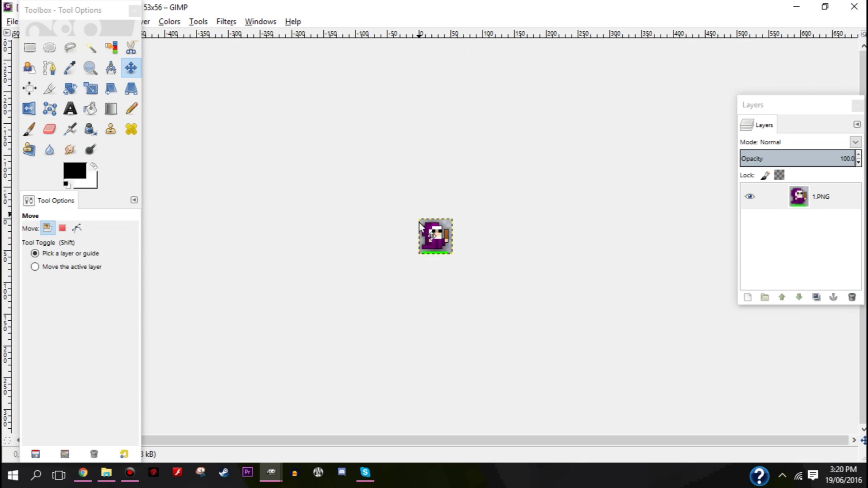
Zoom in several steps on the priest sprite and centre it in view
key(z)
click(444, 238)
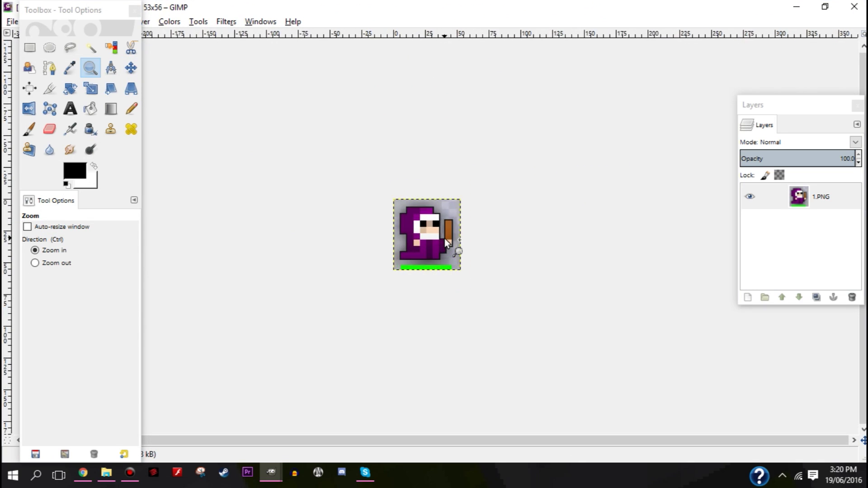
click(444, 237)
click(417, 232)
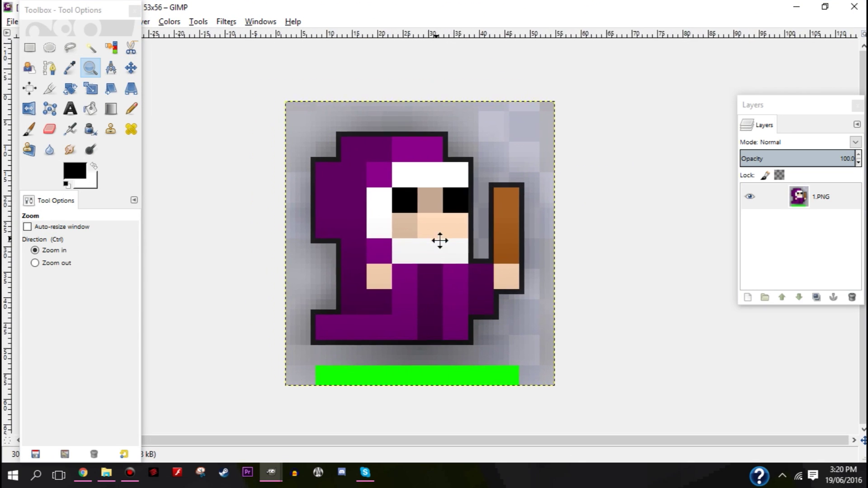
drag(401, 218, 435, 223)
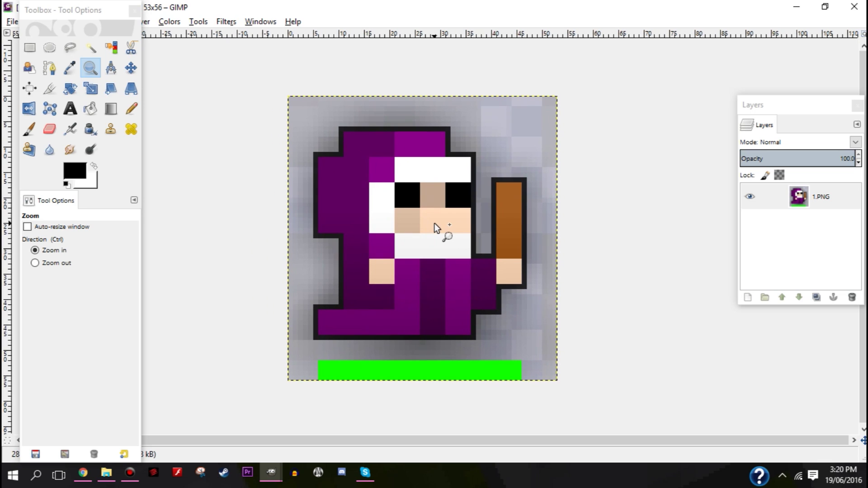
Clear the grey strips along the top, right and left edges to transparency
click(28, 52)
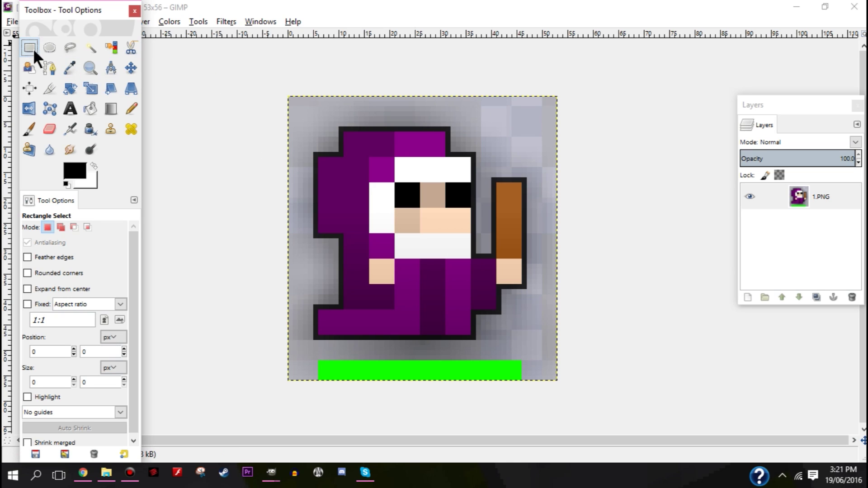
drag(262, 71, 596, 130)
key(Delete)
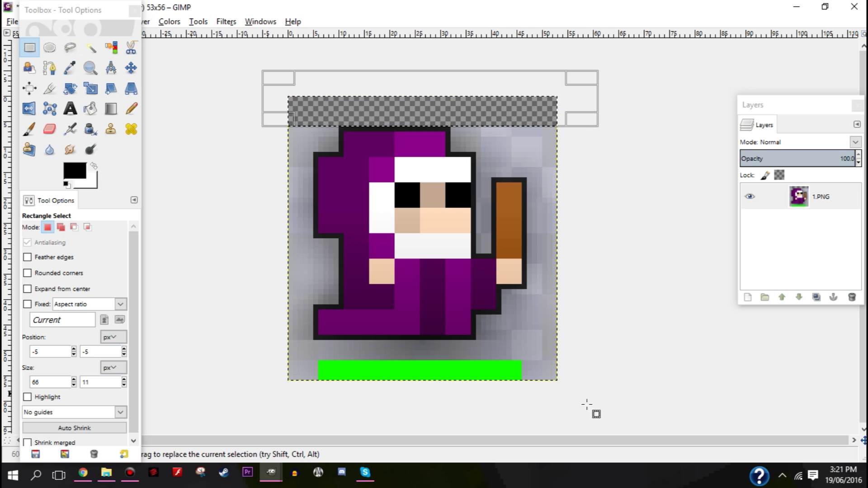
drag(583, 410, 527, 111)
key(Delete)
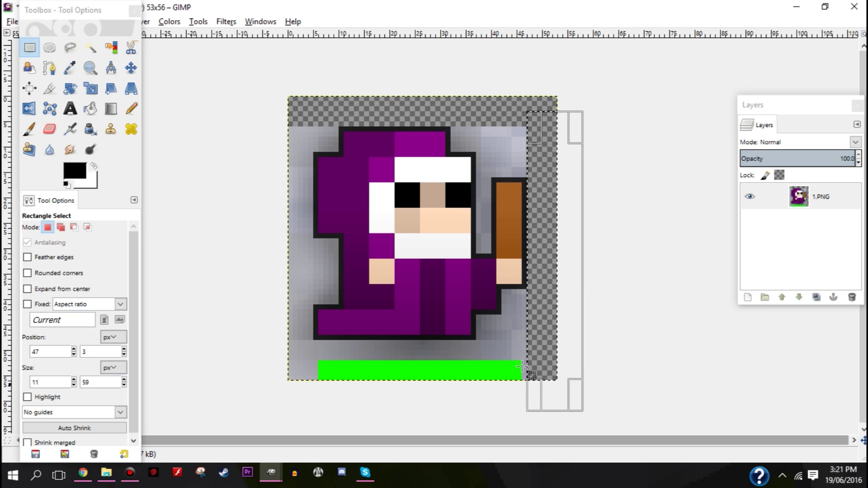
drag(255, 109, 311, 408)
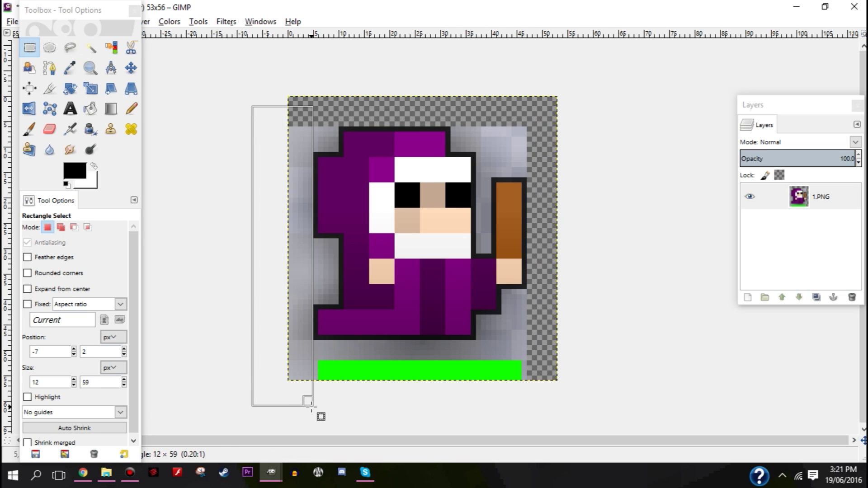
key(Delete)
click(382, 411)
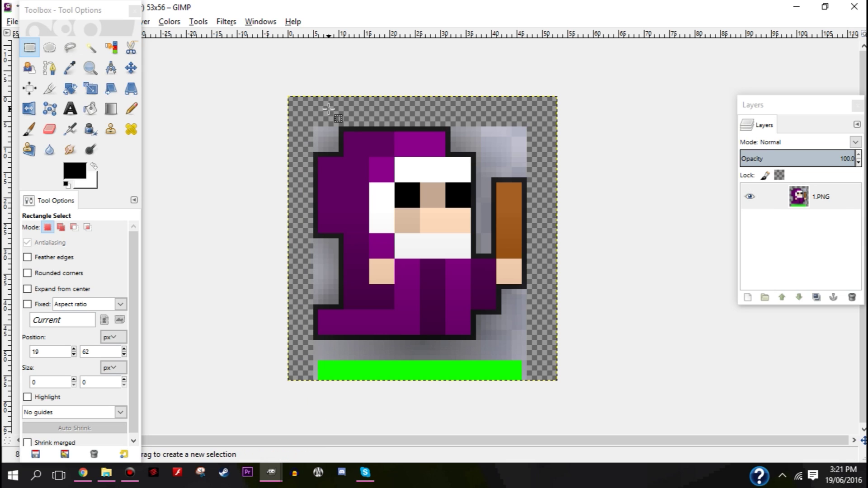
Select and delete the green health bar below the sprite
right_click(799, 195)
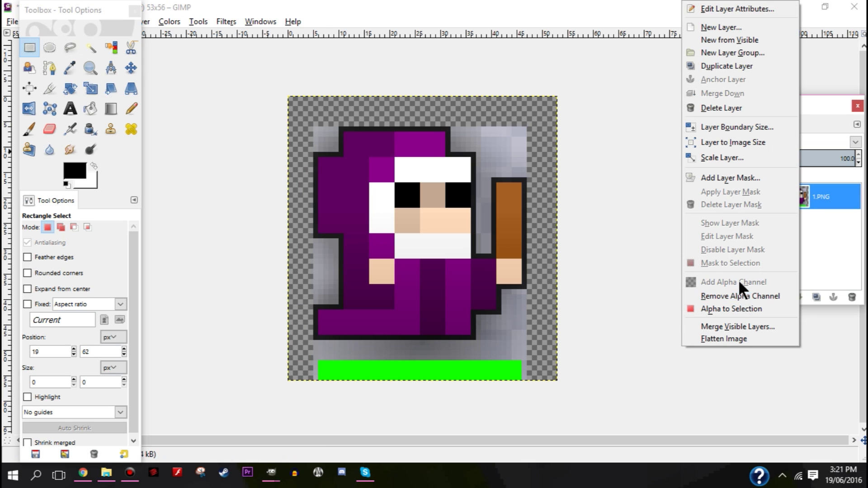
click(595, 261)
drag(541, 396, 505, 286)
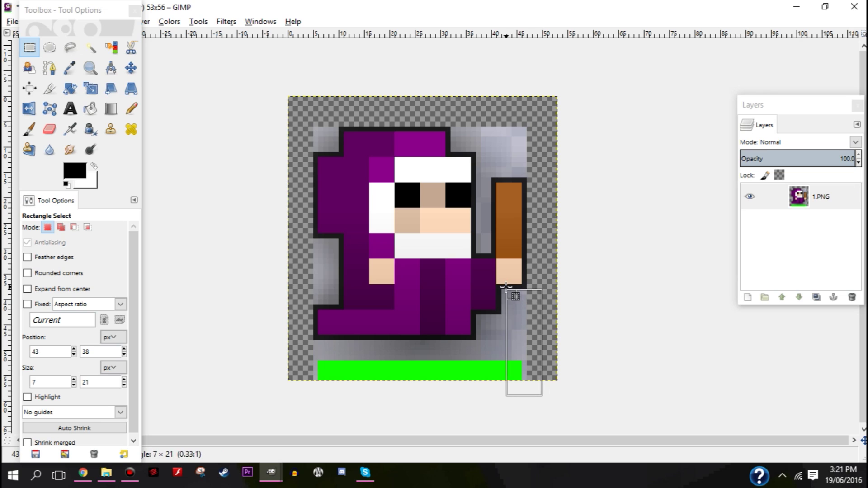
click(475, 396)
drag(297, 396, 476, 313)
key(Delete)
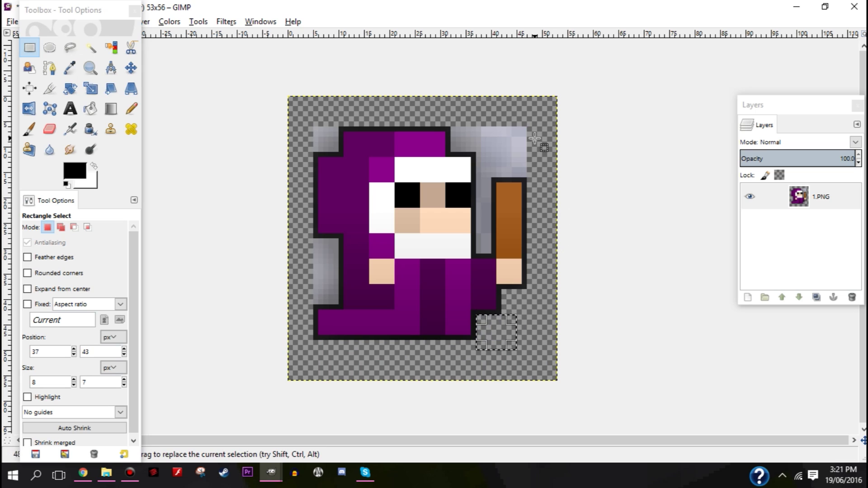
Delete the grey pixels above the axe, at the top-left and beside the axe handle
drag(532, 108, 476, 177)
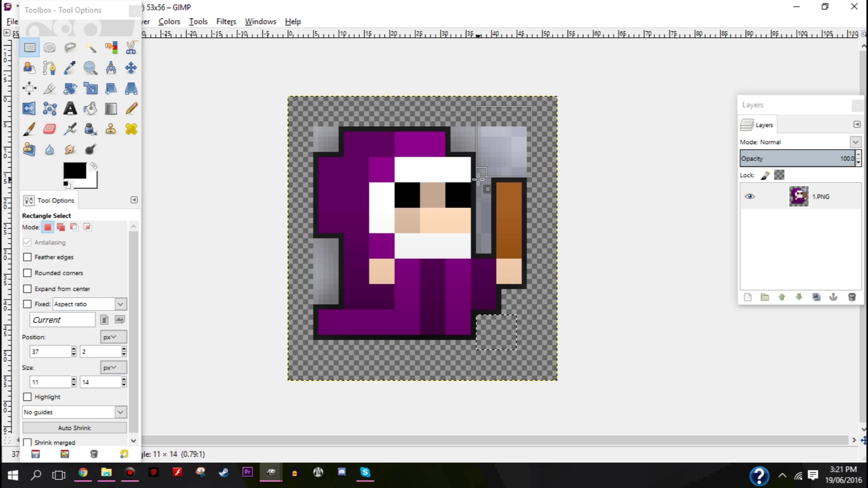
key(Delete)
click(464, 109)
drag(311, 127, 339, 154)
key(Delete)
drag(506, 127, 486, 248)
key(Delete)
click(473, 161)
key(Delete)
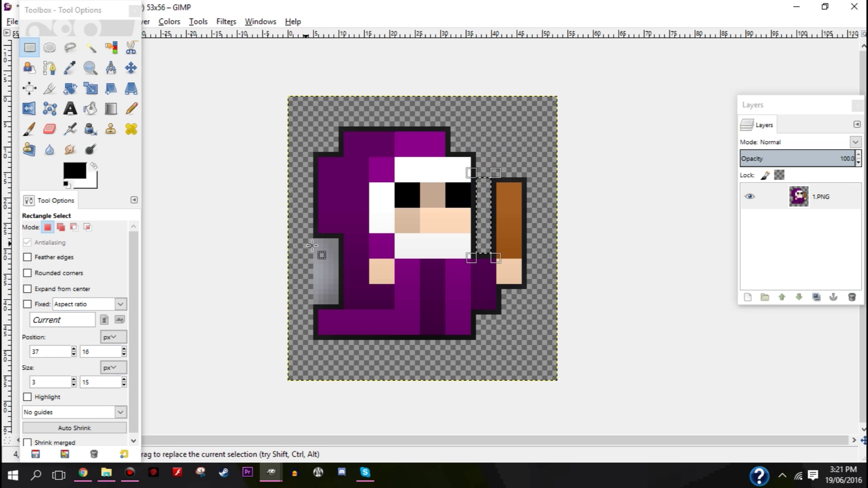
Delete the grey pixels left of the robe and check the area at the axe's lower right
drag(311, 240, 339, 304)
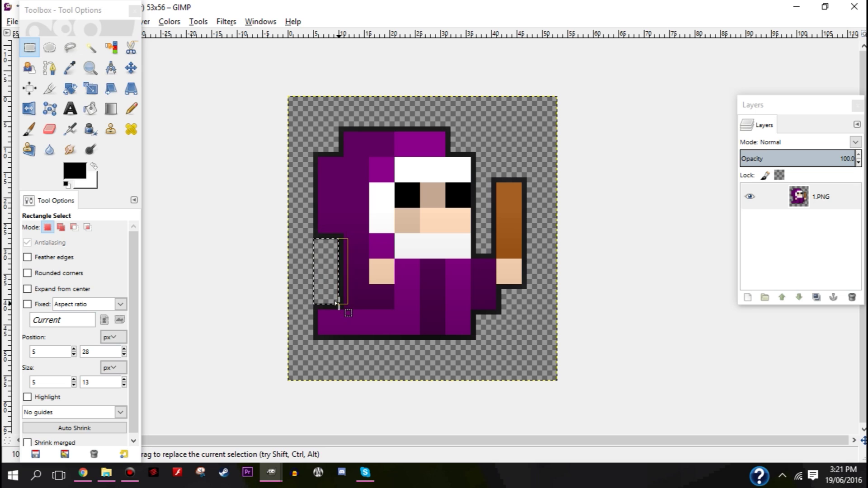
key(Delete)
click(535, 351)
drag(598, 285, 520, 282)
drag(523, 247, 528, 143)
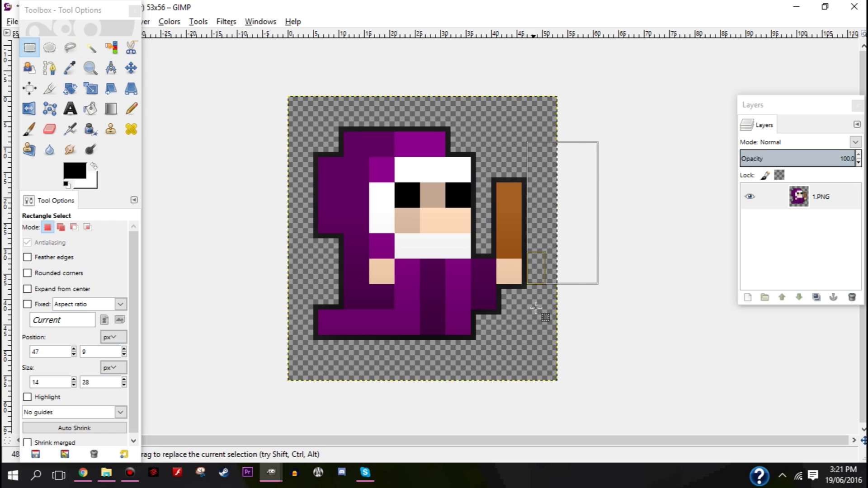
click(474, 347)
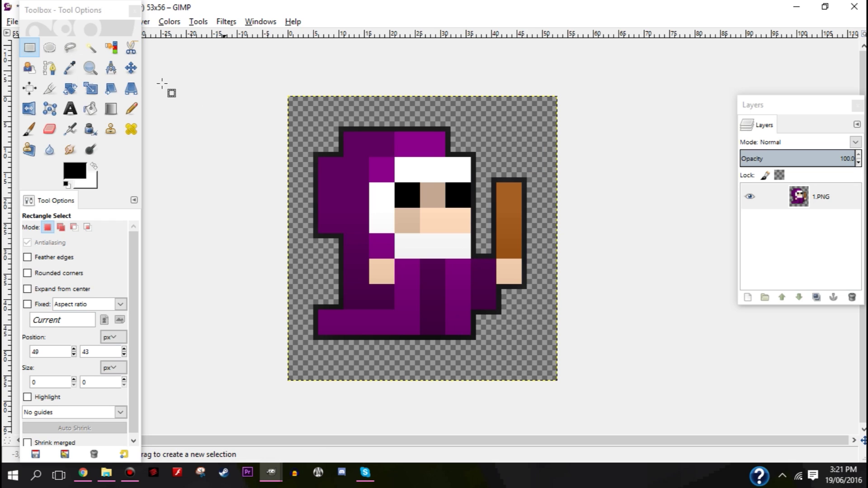
Draw a 42x42 rectangle selection around the whole sprite to copy it
click(30, 50)
drag(312, 342, 526, 127)
key(ctrl)
Copy the sprite, paste it into the 640x360 thumbnail and make it a new layer, Pasted Layer #1
key(ctrl+c)
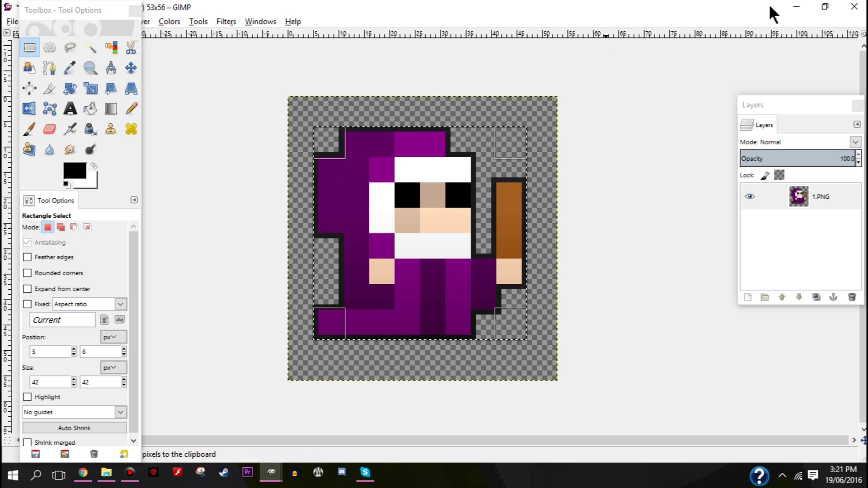
mouse_move(271, 472)
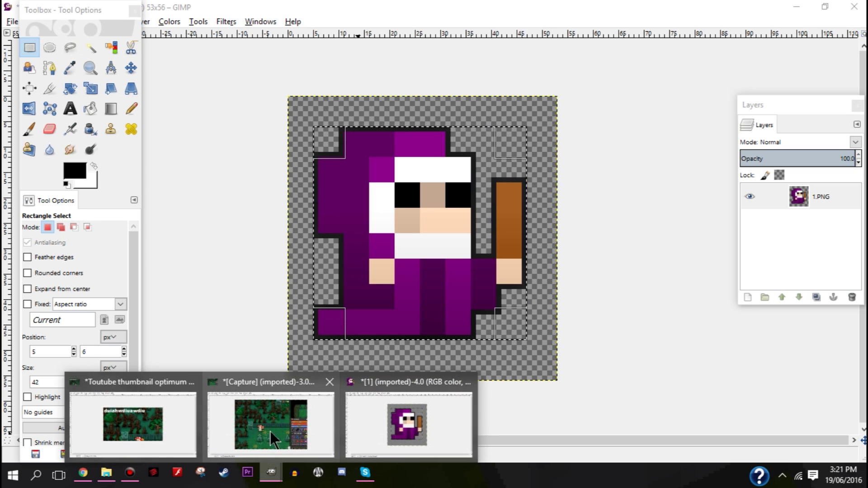
click(136, 434)
key(ctrl+v)
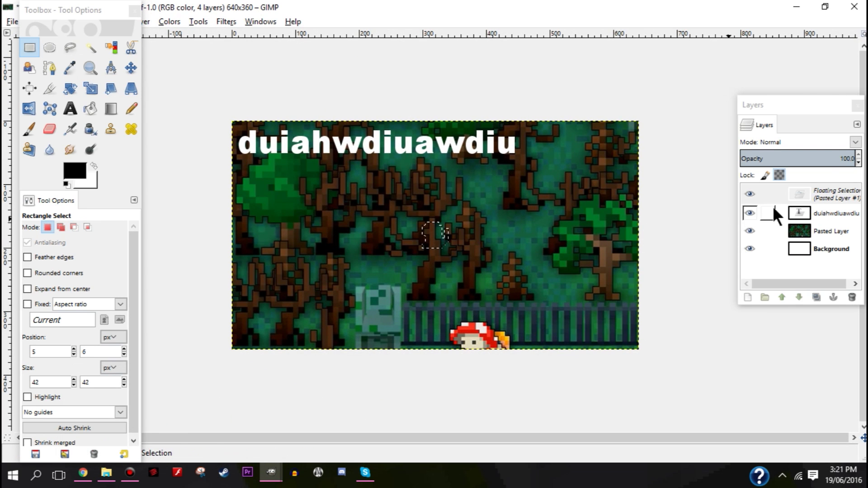
right_click(832, 193)
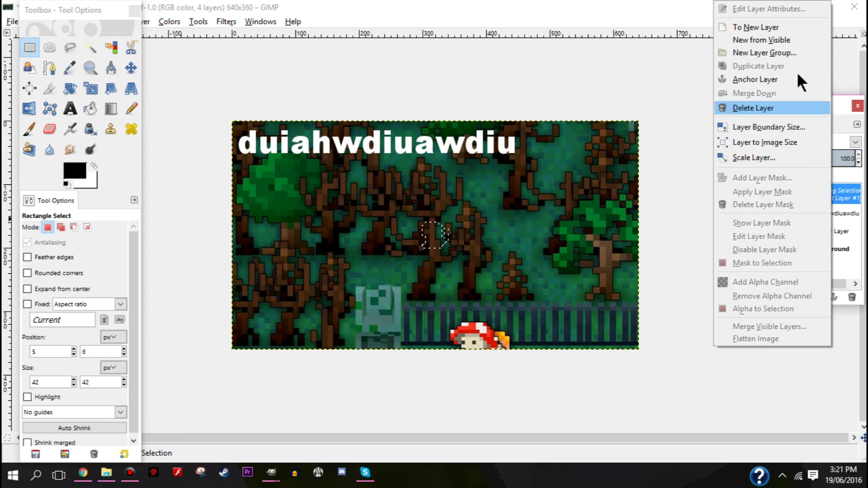
click(775, 31)
key(m)
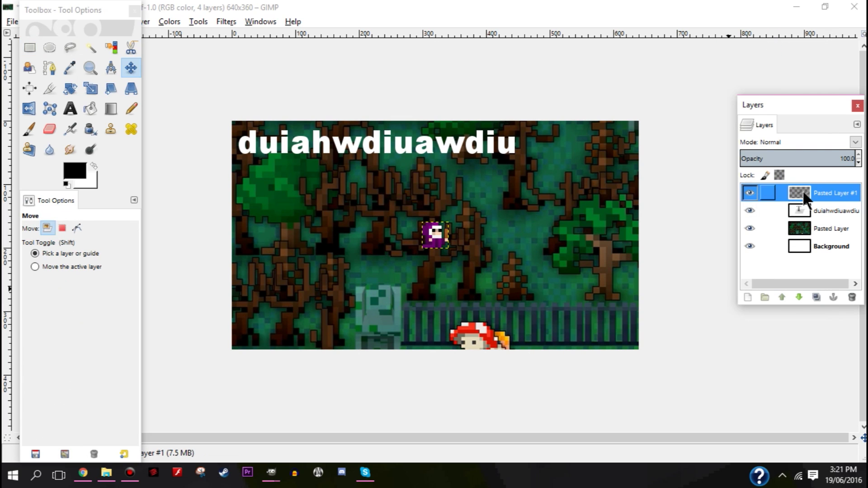
Move the sprite to the lower left and try a first resize, cancelling the stretched unlinked result
drag(433, 236, 346, 232)
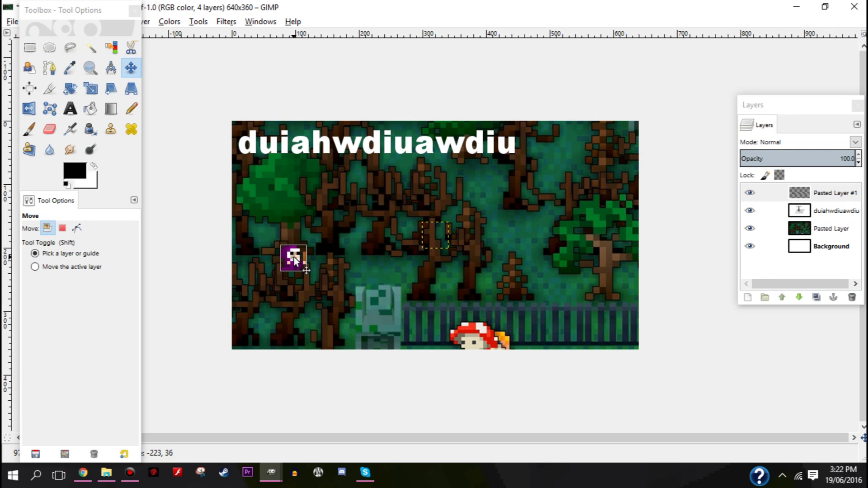
drag(293, 262, 291, 279)
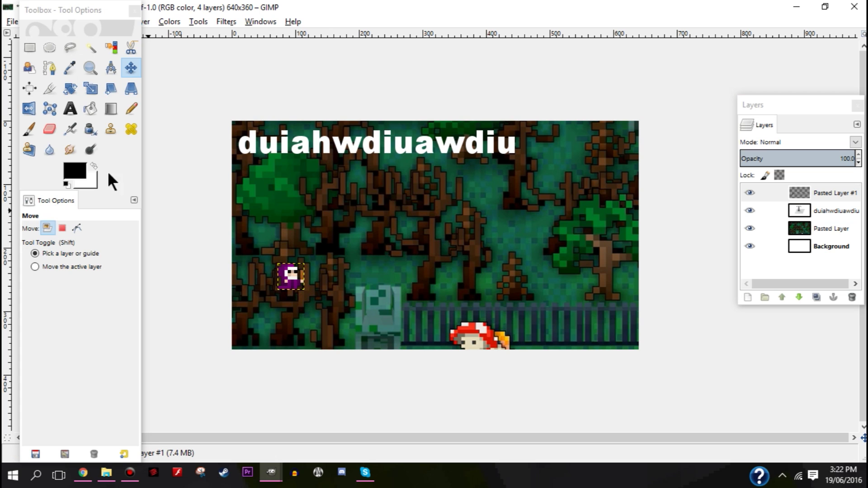
click(90, 89)
click(299, 276)
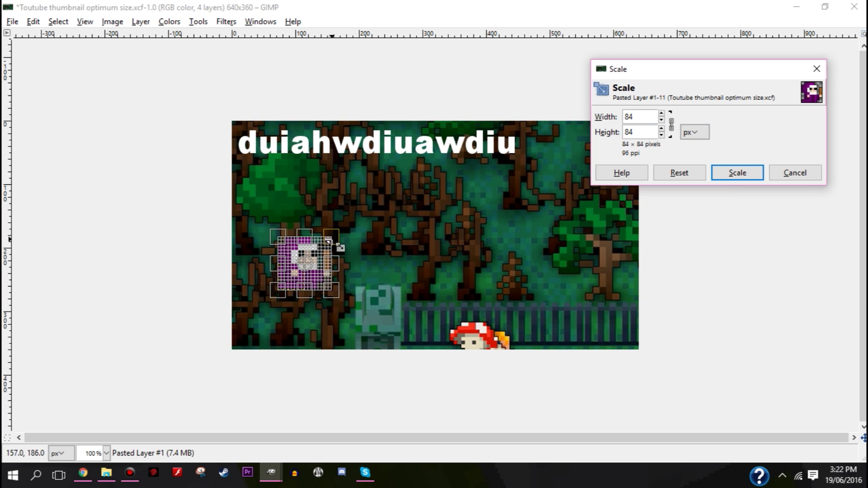
drag(334, 238, 400, 249)
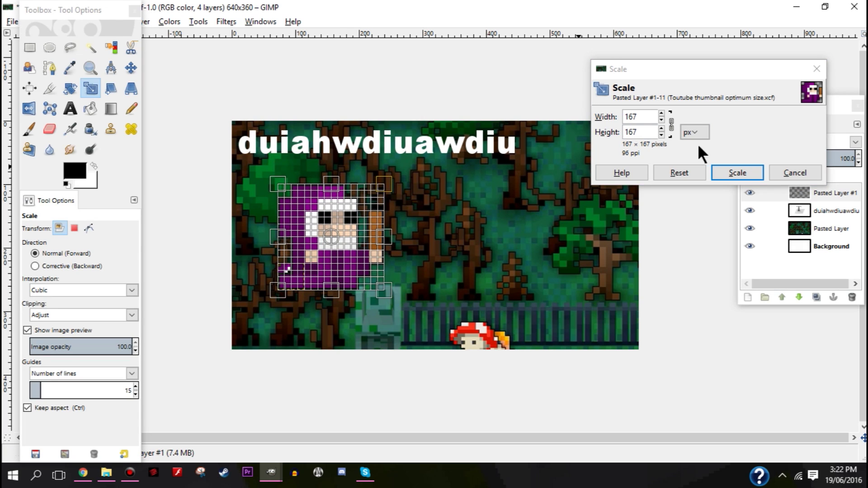
click(672, 126)
drag(384, 184, 612, 186)
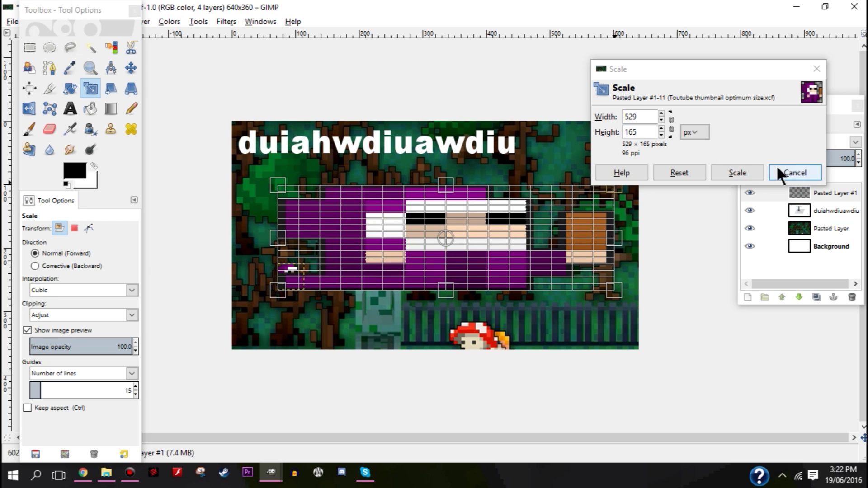
click(781, 175)
Scale the sprite layer proportionally to about 282×282 pixels
click(291, 276)
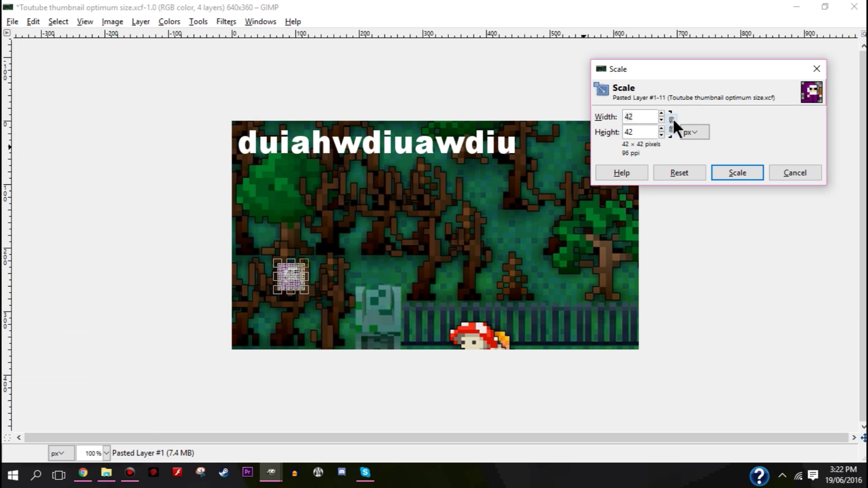
click(794, 173)
drag(291, 275, 571, 77)
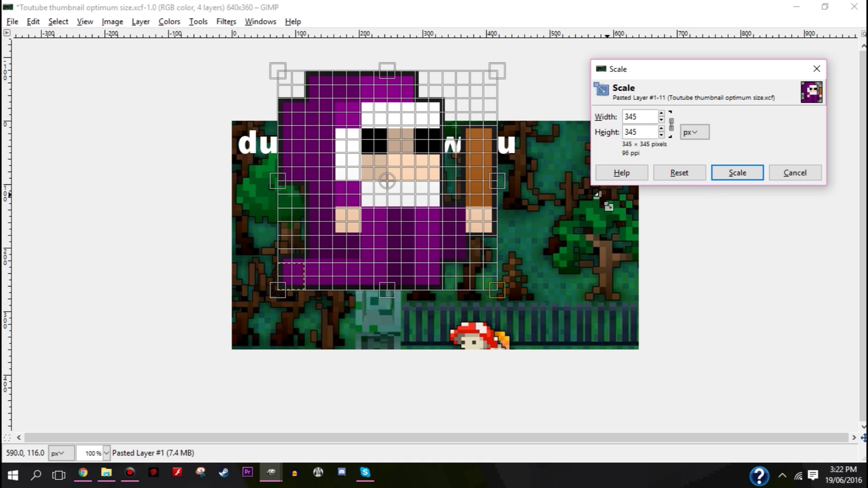
key(Tab)
drag(507, 74, 465, 113)
click(748, 174)
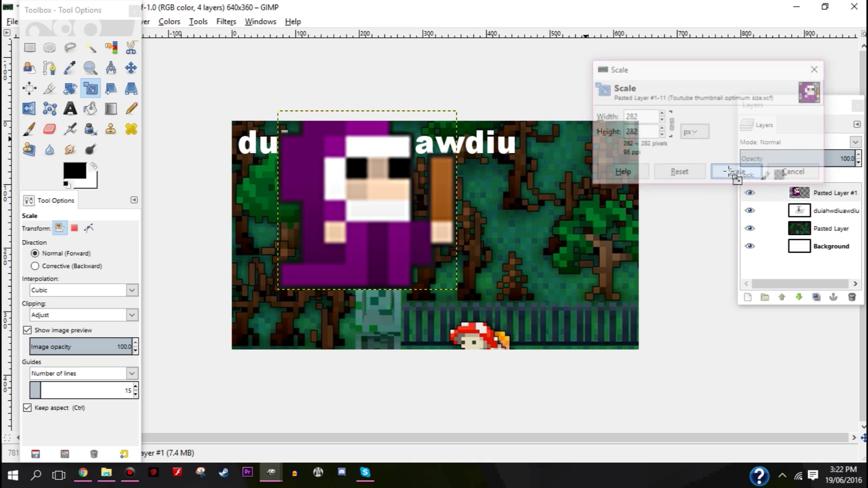
Move the enlarged sprite down and left, then about 25 px further left
key(m)
drag(368, 197, 343, 246)
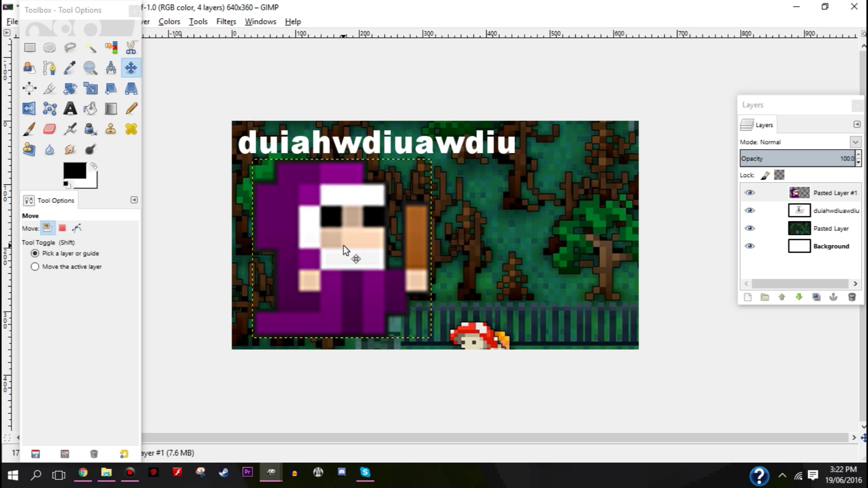
drag(343, 246, 332, 246)
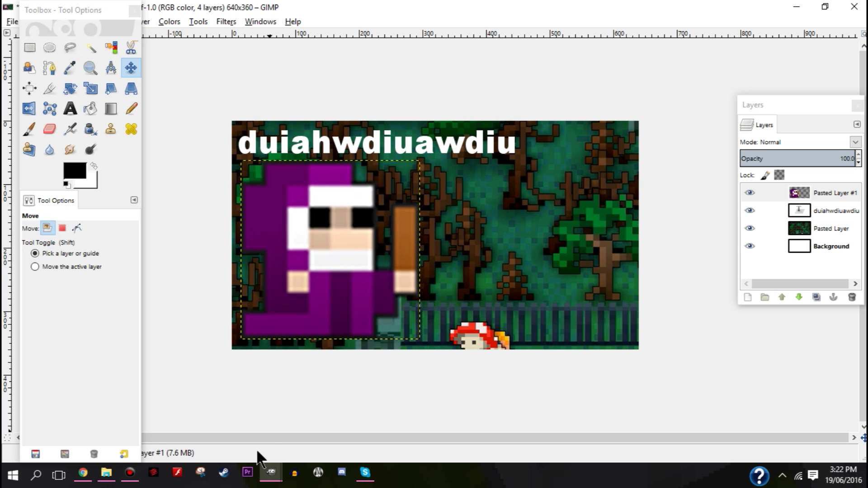
mouse_move(271, 472)
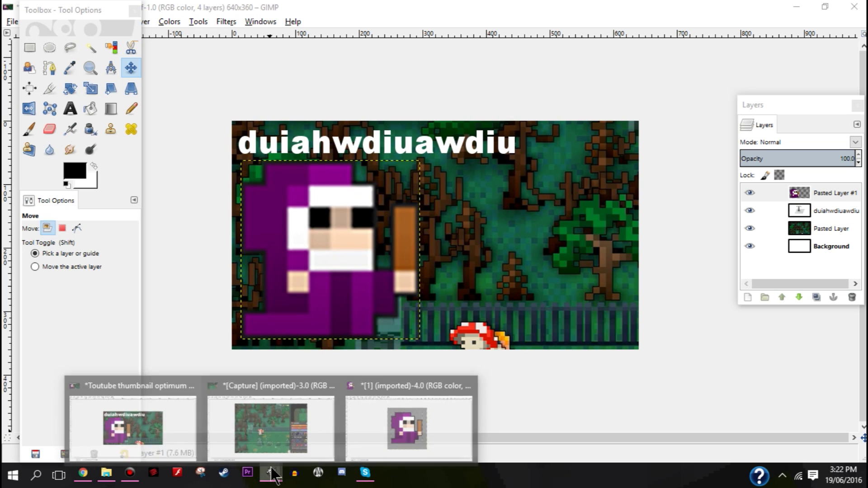
click(433, 434)
Zoom the view in and out on the original 53×56 priest sprite image
click(29, 47)
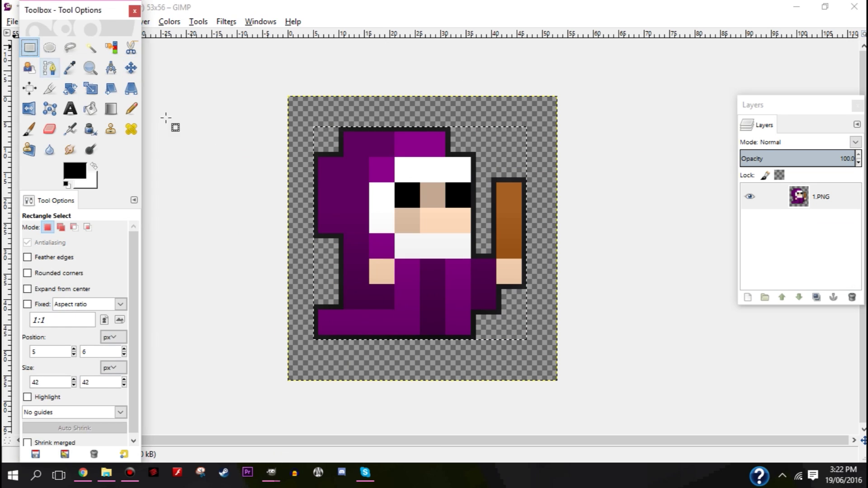
key(z)
ctrl+click(310, 209)
double_click(61, 8)
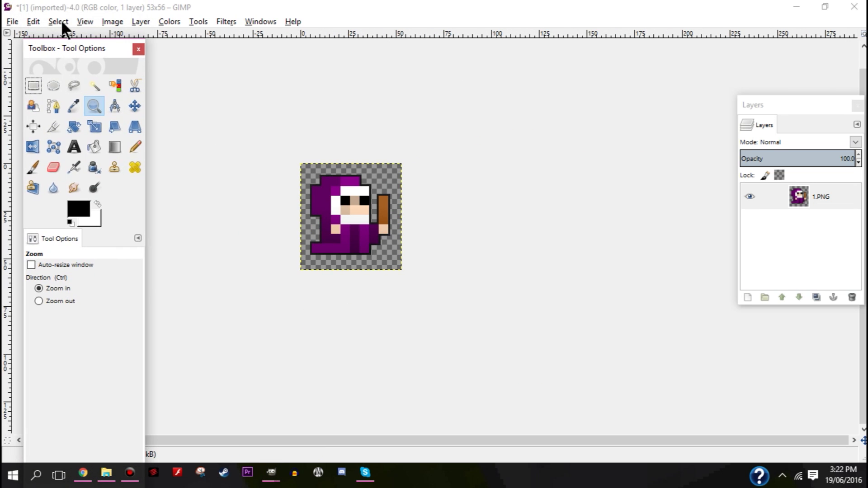
click(429, 203)
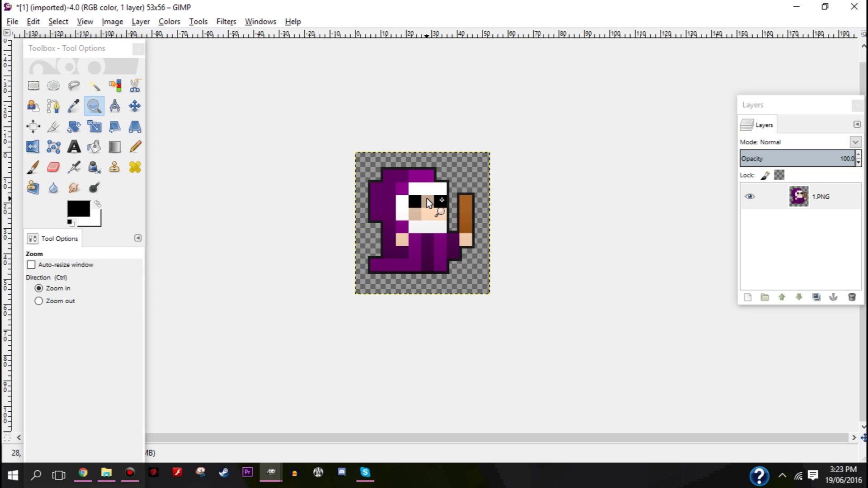
ctrl+click(436, 228)
click(436, 229)
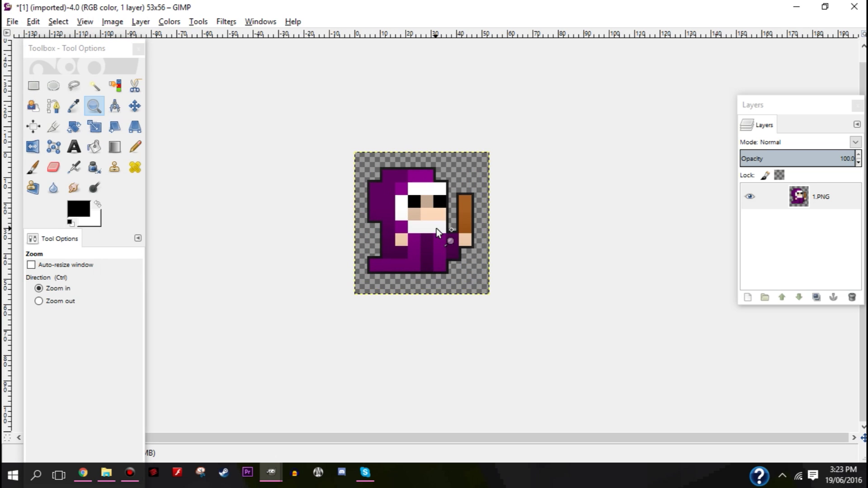
In Scale Image, raise the size to 397×419 with the chain linked and review interpolation options
click(105, 21)
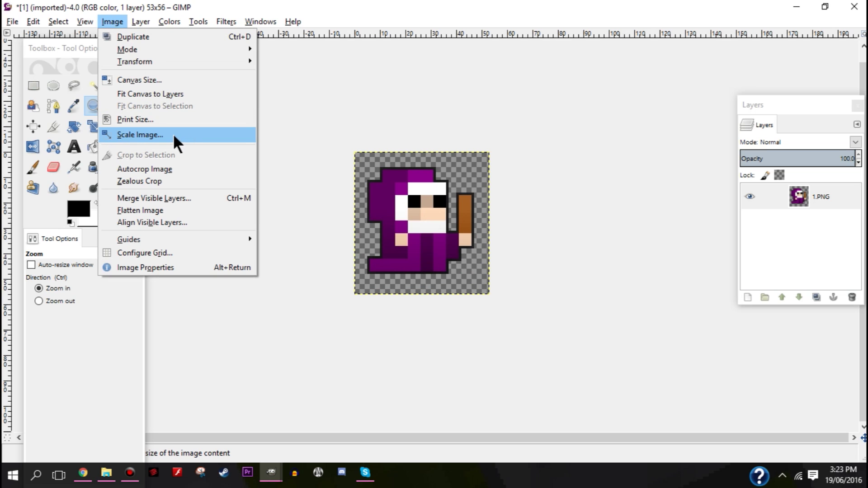
click(129, 133)
drag(428, 155, 619, 118)
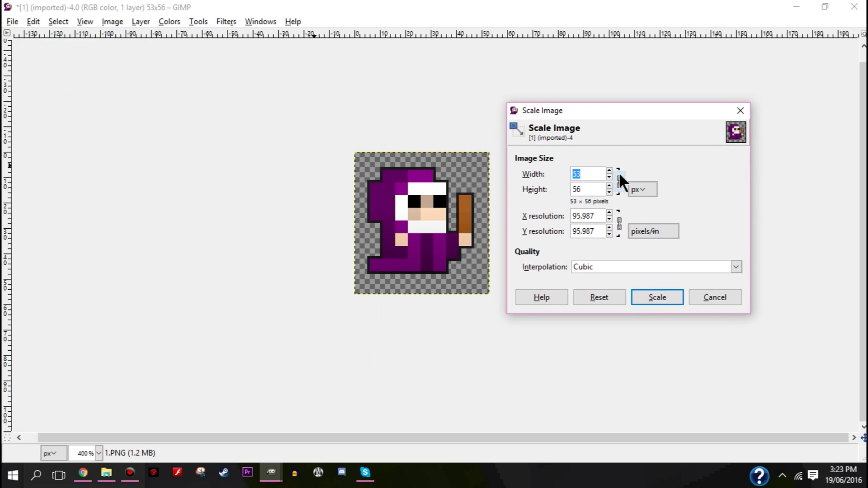
drag(608, 170, 609, 170)
click(576, 267)
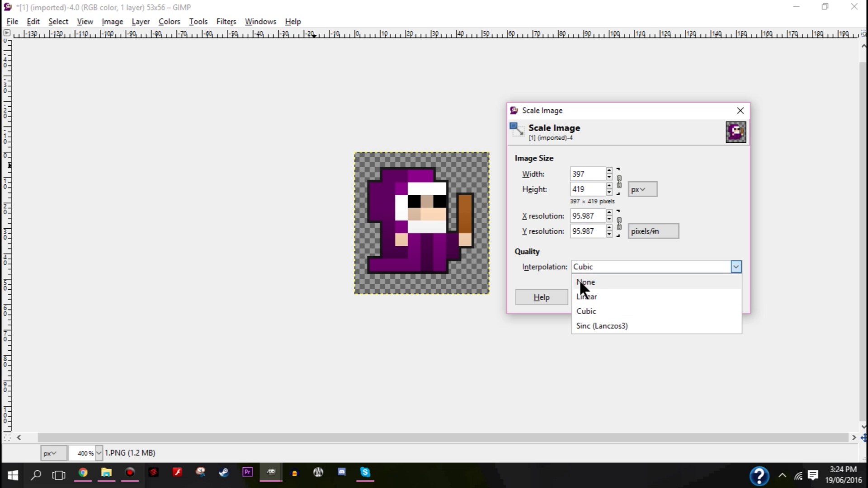
click(563, 249)
Apply the 397×419 Cubic scale, inspect the blurry result, and undo it
click(646, 296)
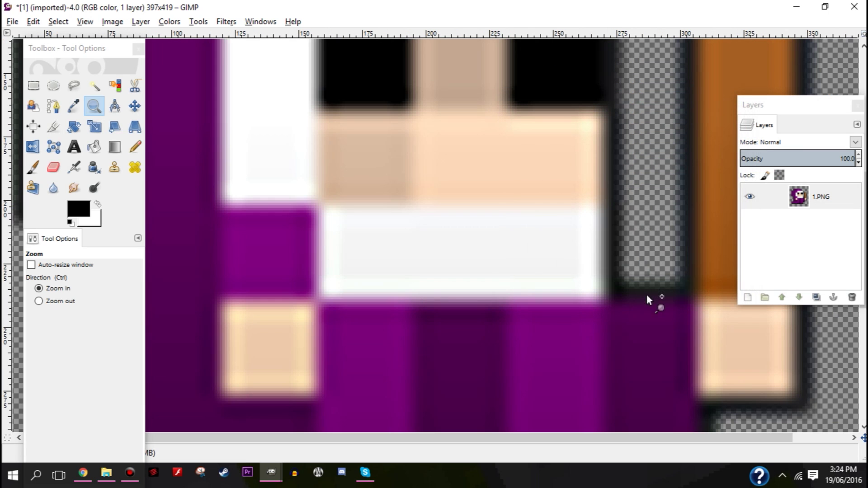
key(ctrl)
ctrl+click(560, 265)
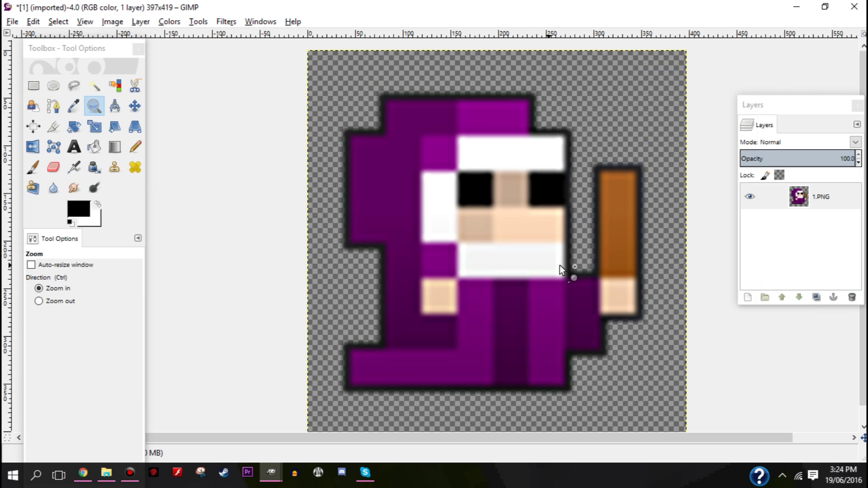
key(ctrl+z)
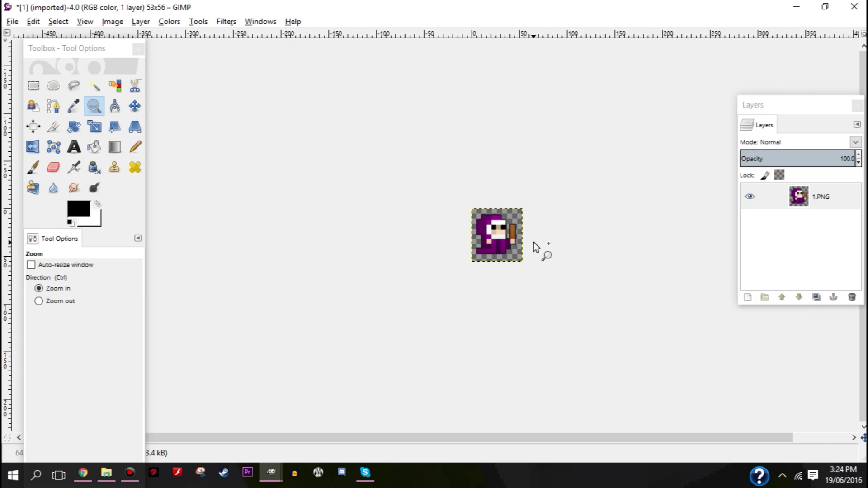
Rescale the sprite to 419×443 with Interpolation None and zoom out to fit it
click(111, 22)
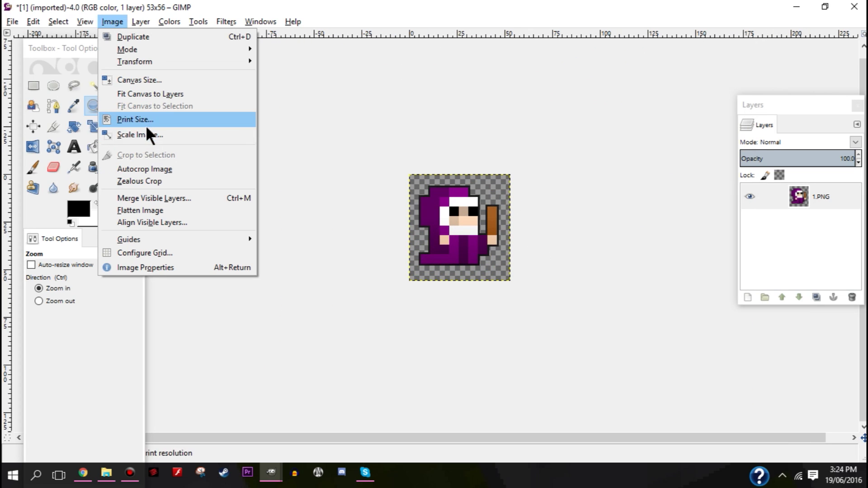
click(148, 132)
drag(419, 211, 419, 211)
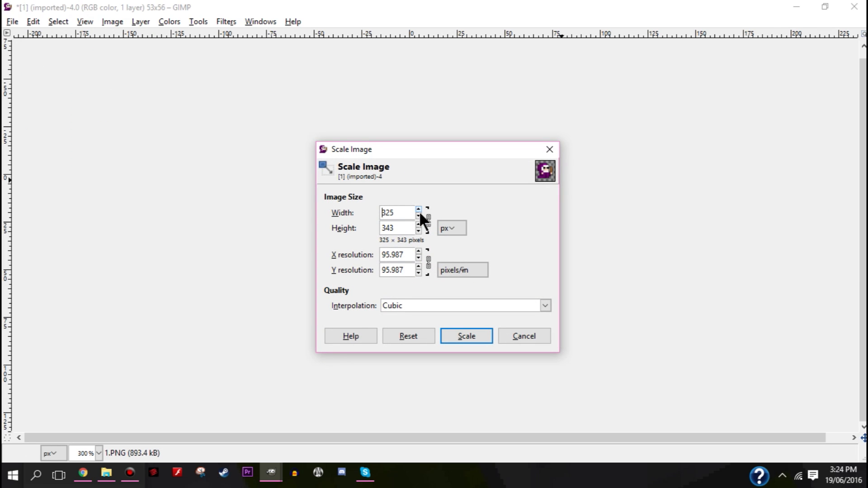
click(418, 208)
drag(418, 208, 418, 208)
click(545, 306)
click(410, 320)
click(469, 339)
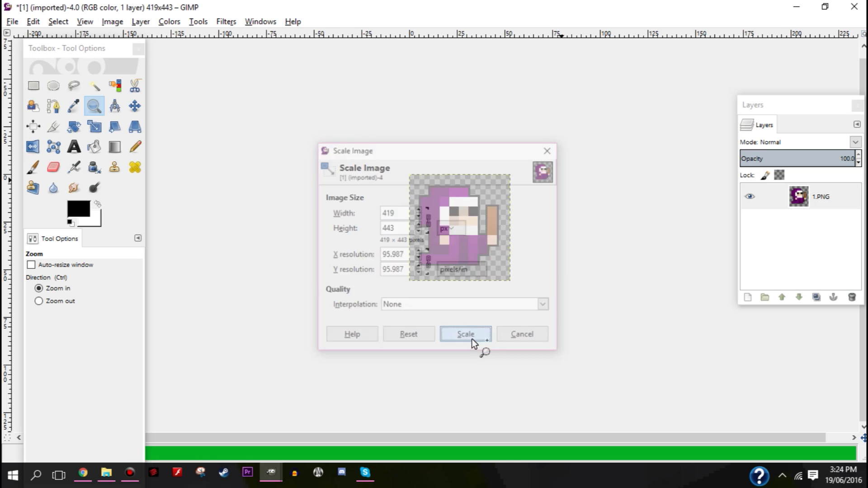
ctrl+click(473, 285)
ctrl+click(474, 285)
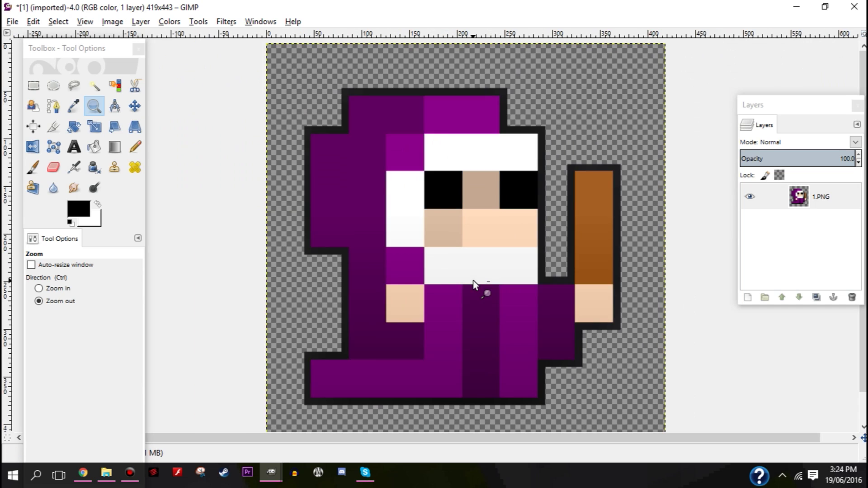
ctrl+click(477, 287)
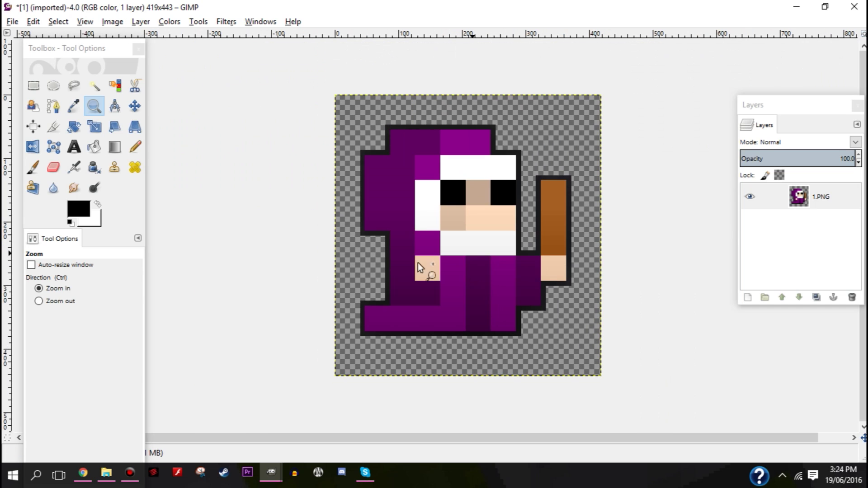
Use Fuzzy Select to subtract the transparent surround, then copy just the crisp priest sprite
click(33, 85)
drag(342, 115, 588, 336)
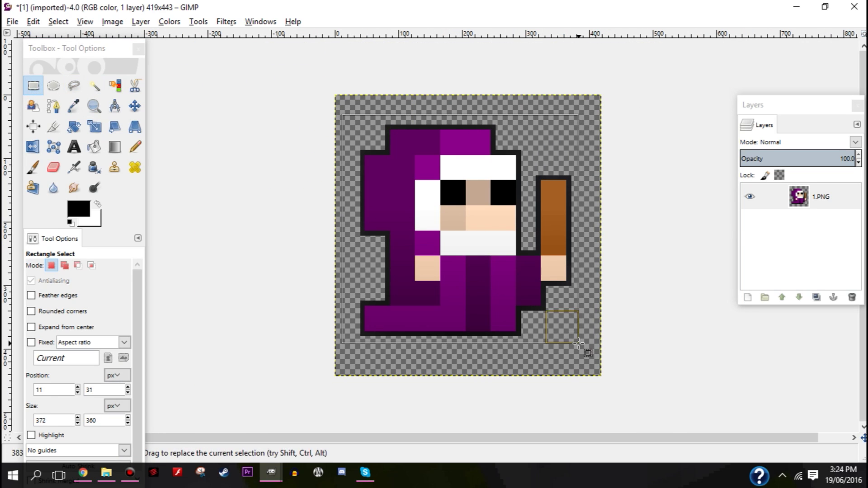
click(240, 217)
click(90, 82)
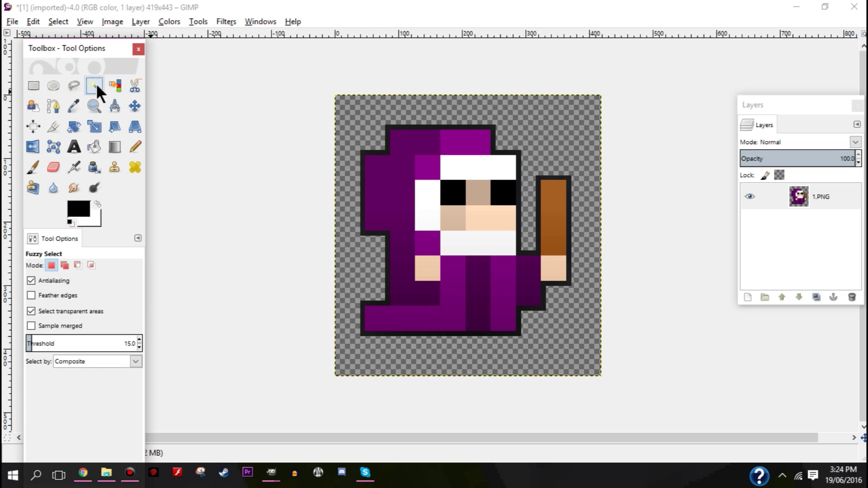
click(441, 110)
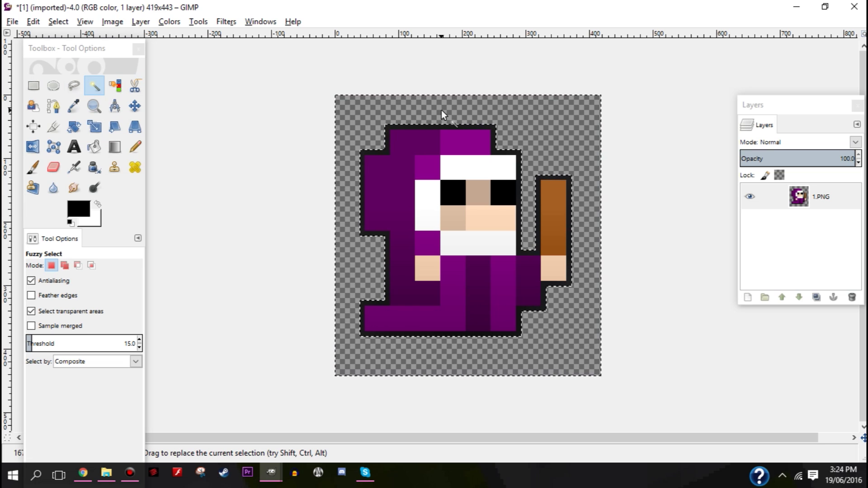
key(ctrl)
ctrl+click(365, 362)
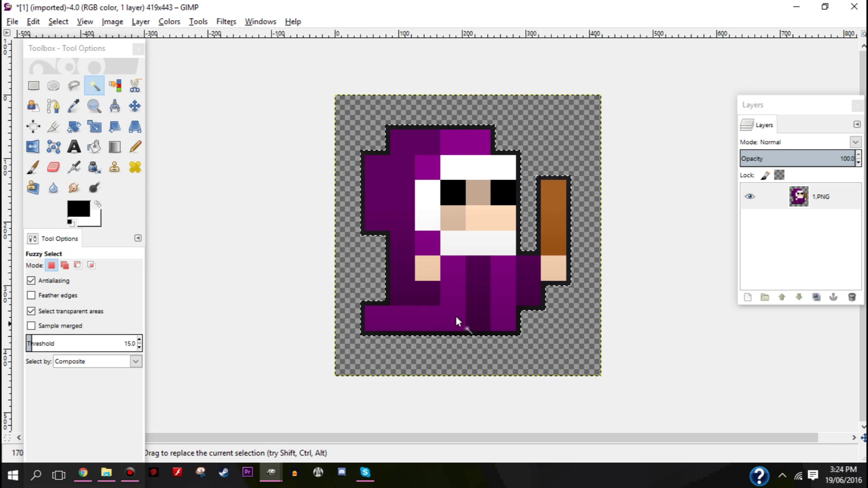
key(ctrl+c)
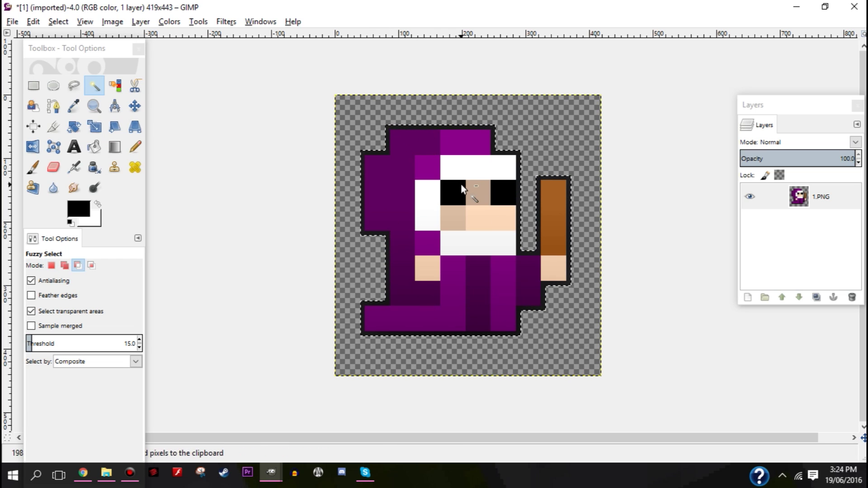
click(797, 7)
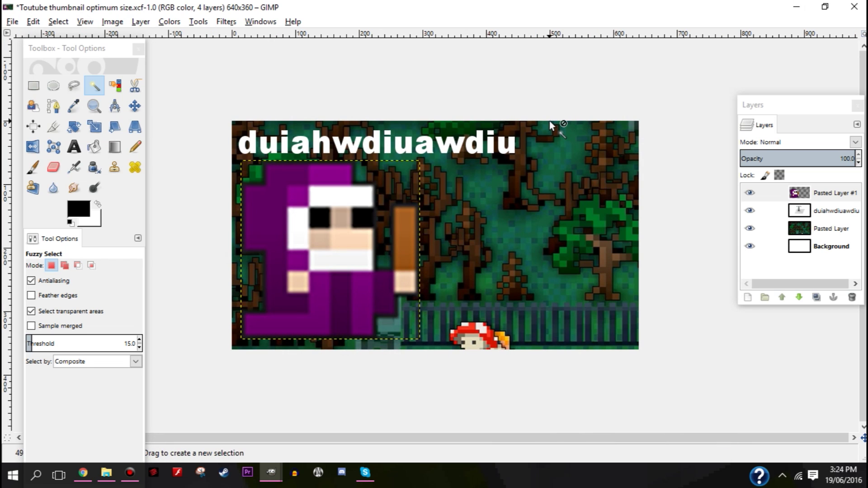
Paste the crisp priest into the thumbnail as its own layer and move it right
key(ctrl)
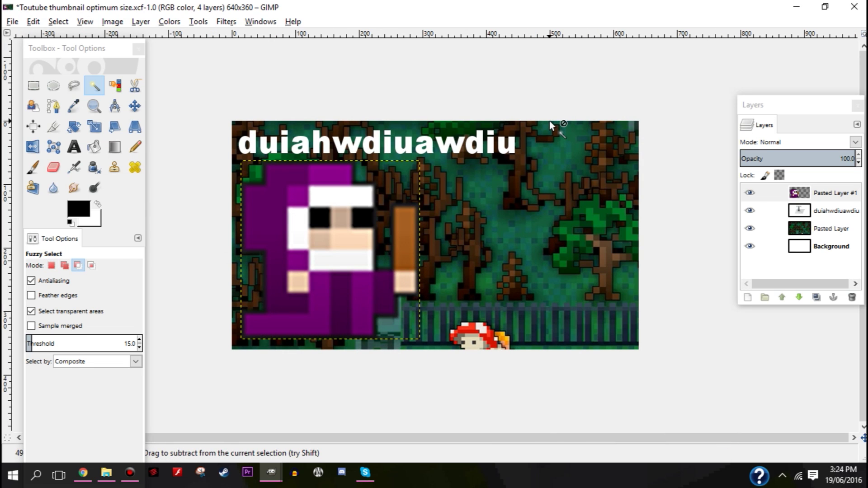
key(ctrl+v)
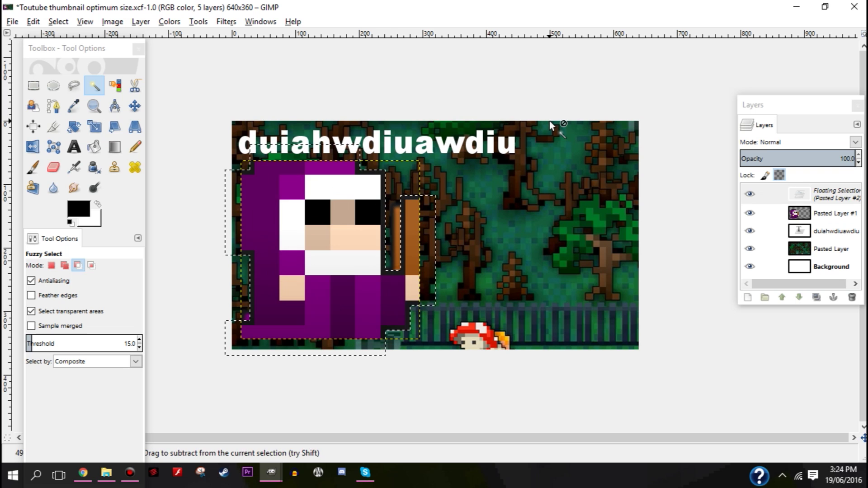
right_click(818, 202)
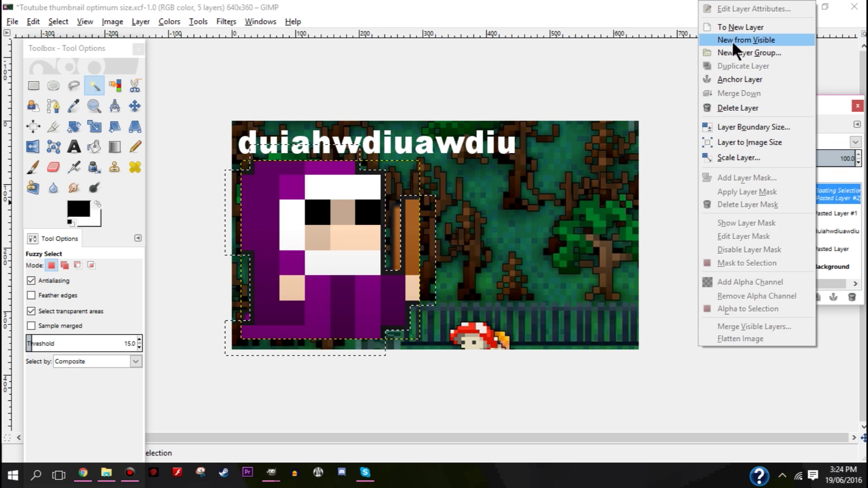
click(740, 27)
key(m)
drag(317, 254, 490, 243)
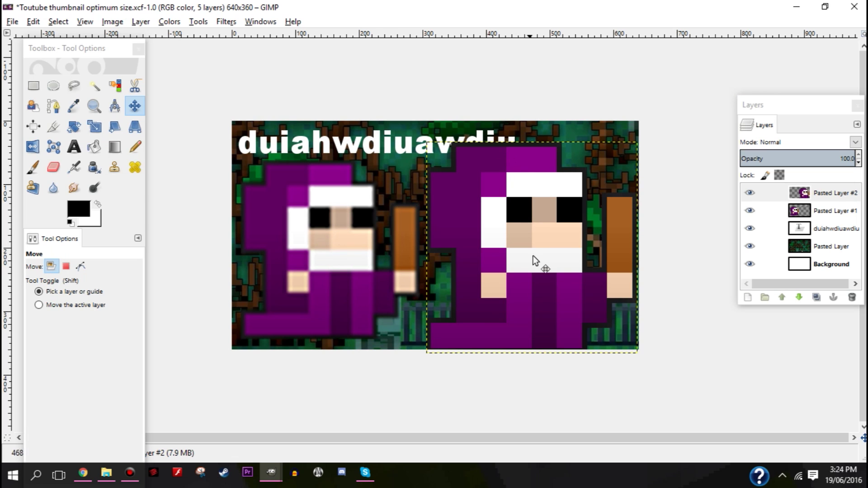
Delete the old blurry Pasted Layer #1 and move the crisp priest left and up
right_click(806, 210)
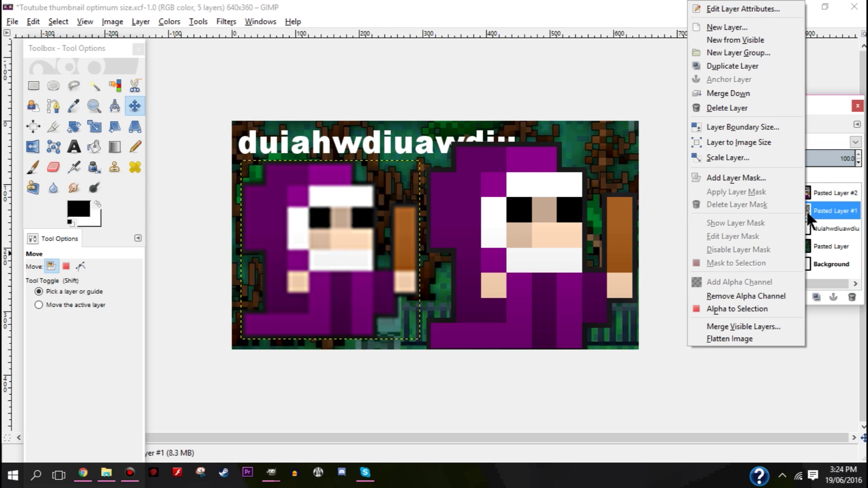
click(717, 108)
drag(489, 241, 400, 228)
click(94, 127)
Apply a smaller scale to the crisp priest and move it about 200 px left
click(464, 194)
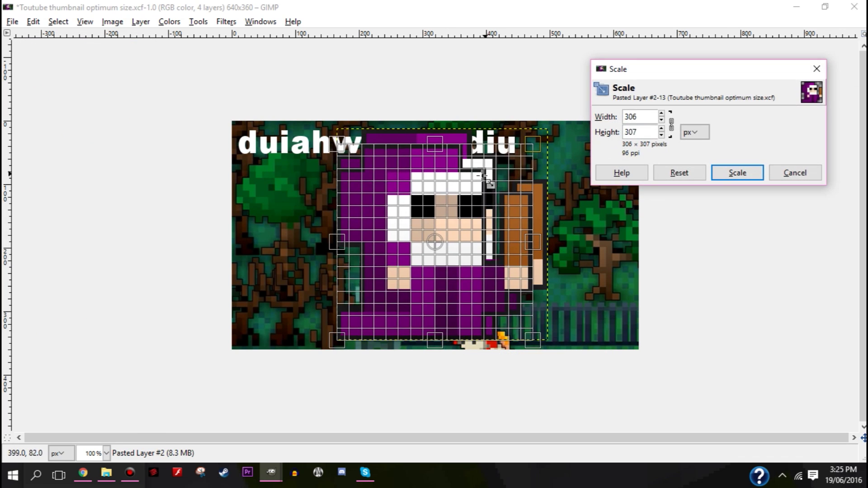
click(727, 174)
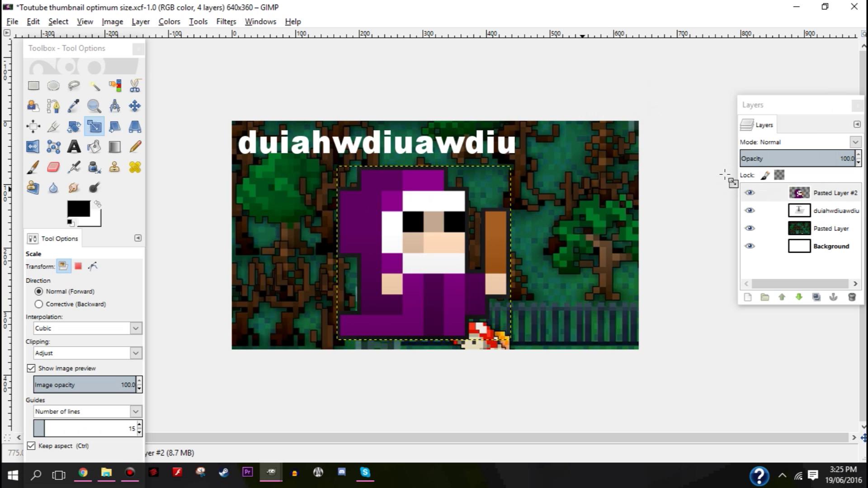
key(m)
drag(384, 268, 314, 267)
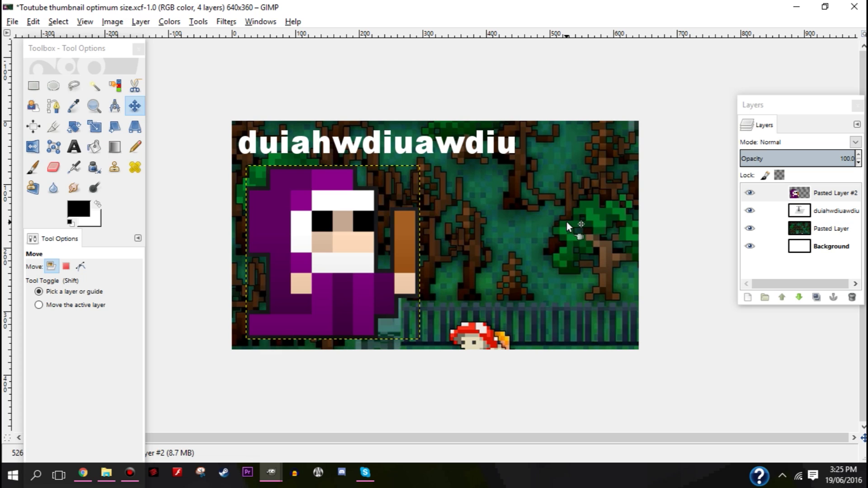
drag(363, 246, 368, 248)
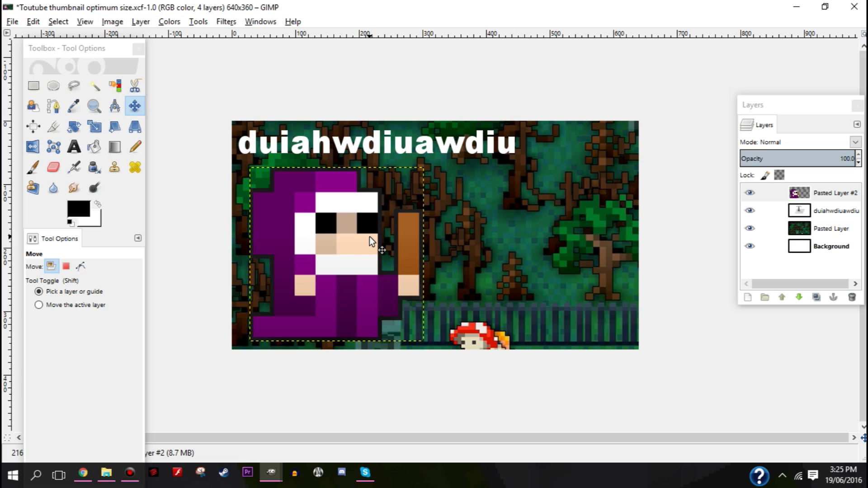
Nudge Pasted Layer #2 a few pixels left
drag(370, 237, 367, 237)
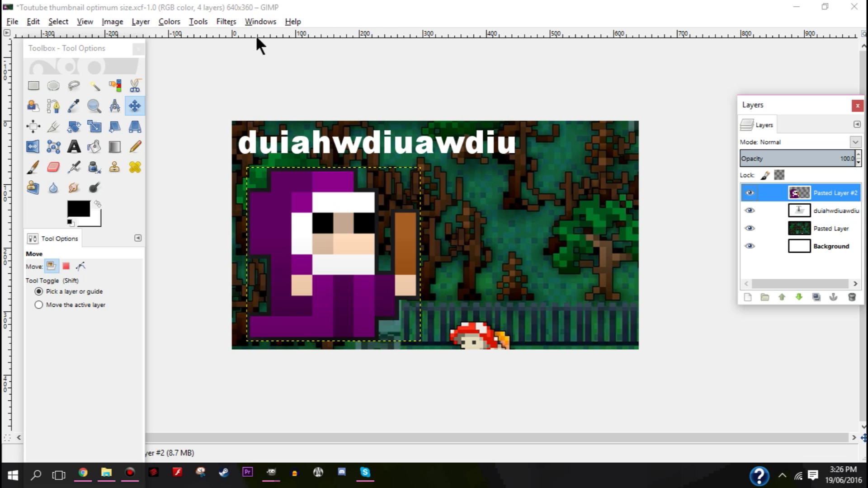
Open Drop Shadow on the priest sprite and set X and Y offsets to 0, blur 30
click(227, 22)
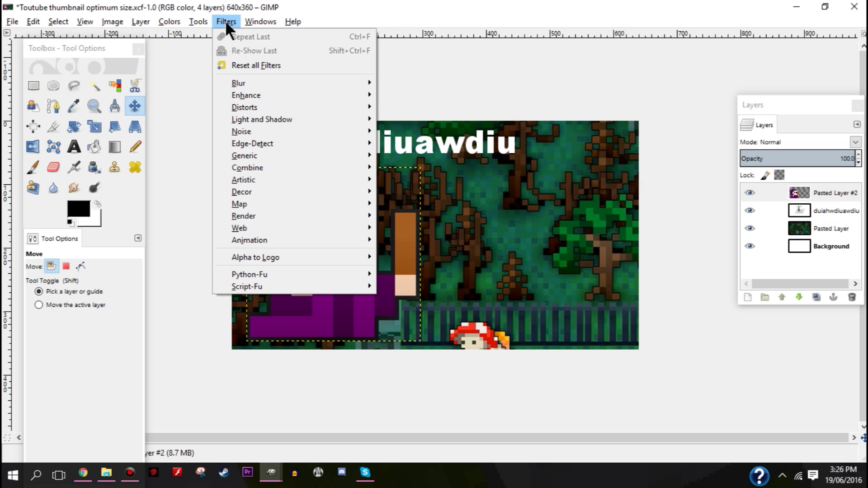
mouse_move(240, 120)
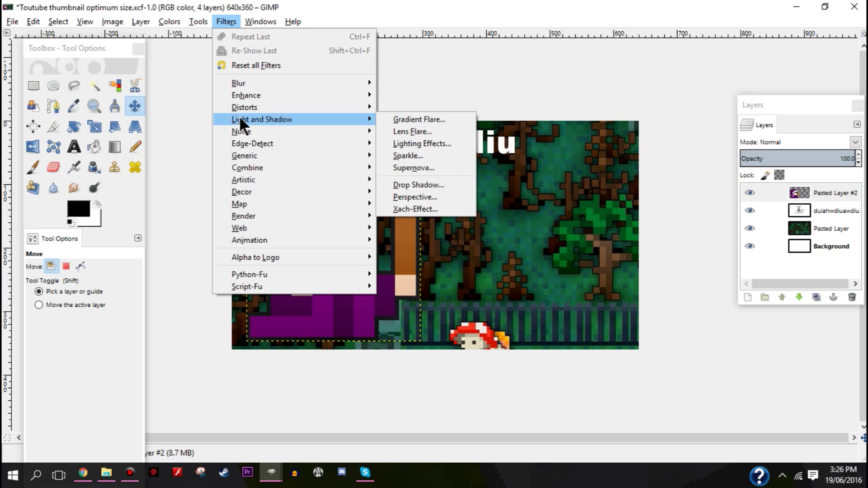
click(426, 184)
drag(452, 156, 571, 73)
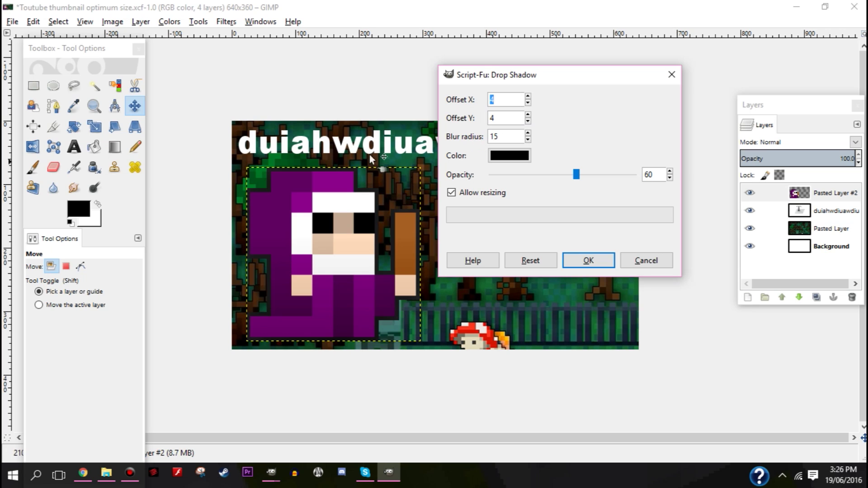
text(0)
key(Tab)
text(0)
key(Tab)
Make the shadow black, turn off Allow resizing, set opacity 100, and apply
click(500, 156)
drag(526, 208, 427, 256)
click(585, 275)
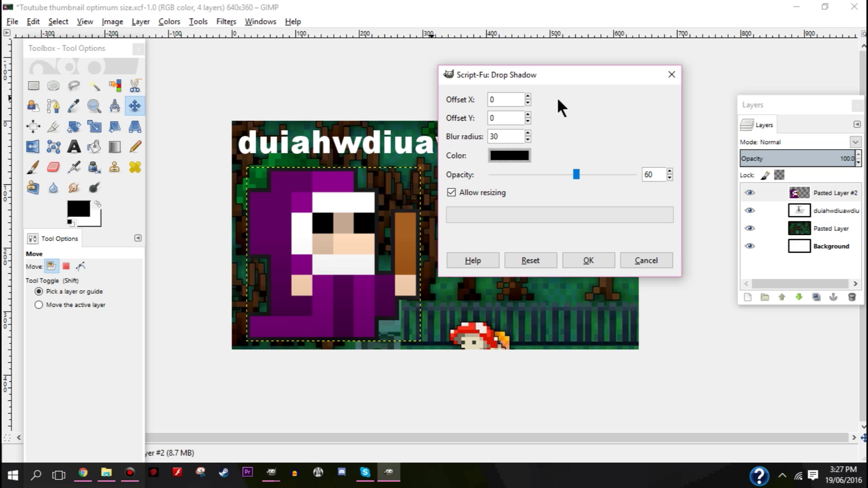
click(451, 193)
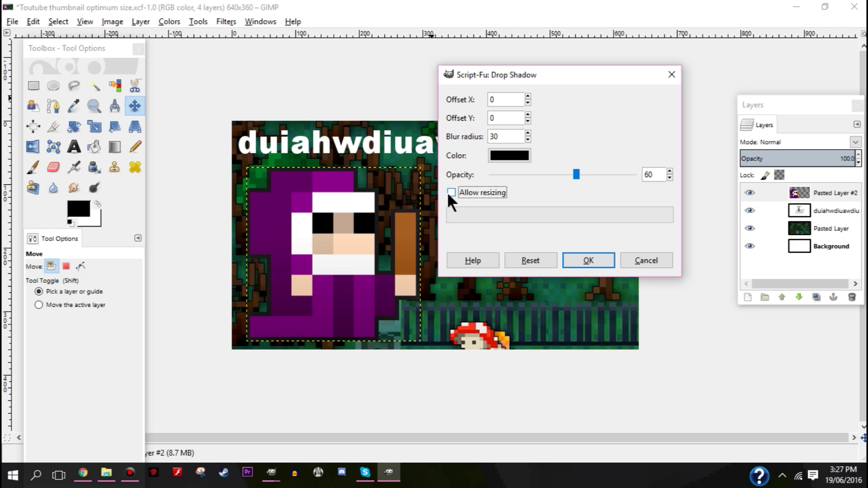
drag(576, 175, 690, 169)
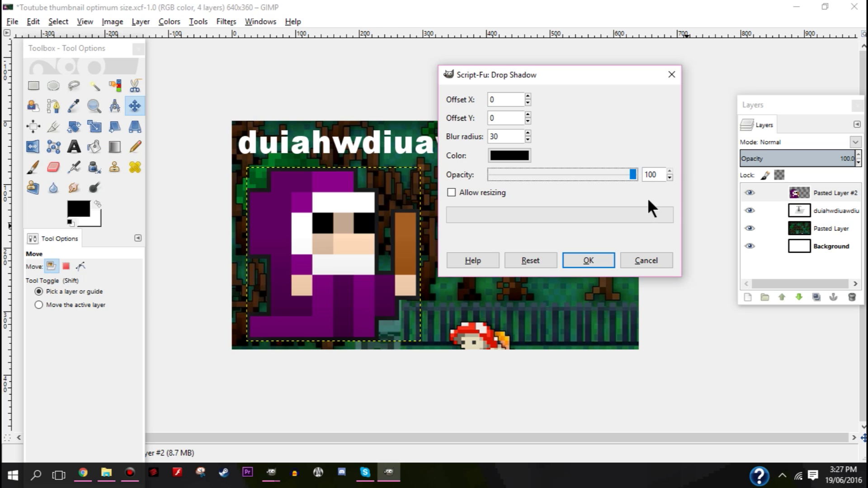
click(586, 261)
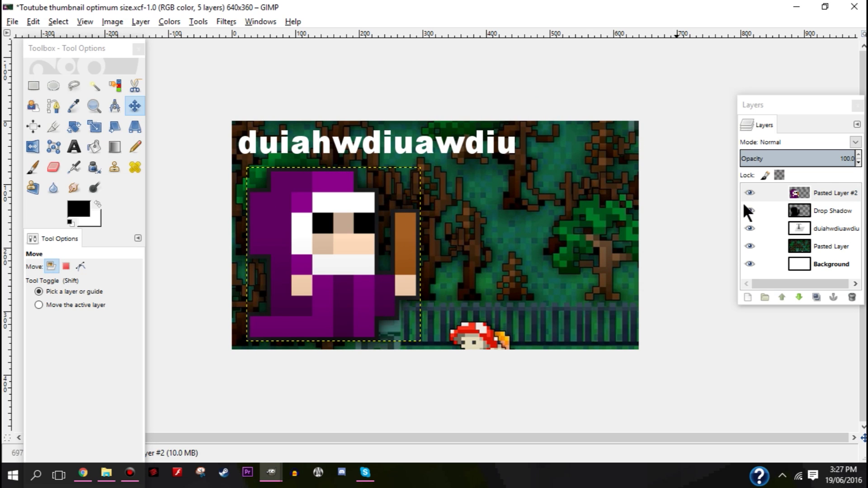
Toggle the priest and Drop Shadow layers' visibility to compare the shadow effect
click(816, 192)
click(749, 194)
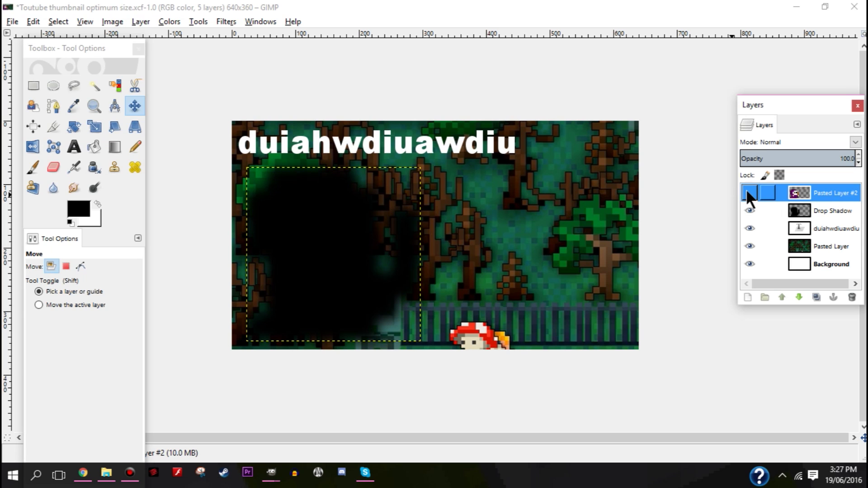
click(749, 193)
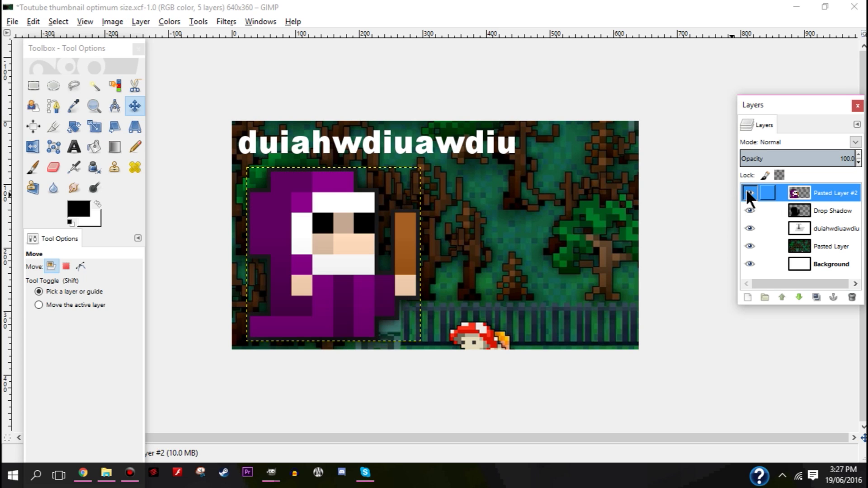
click(747, 192)
click(748, 198)
click(813, 212)
click(820, 200)
click(749, 193)
double_click(820, 209)
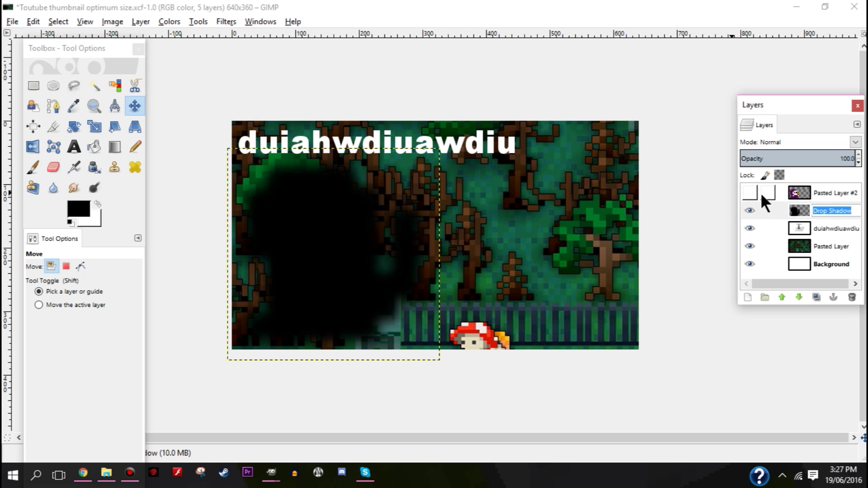
click(748, 192)
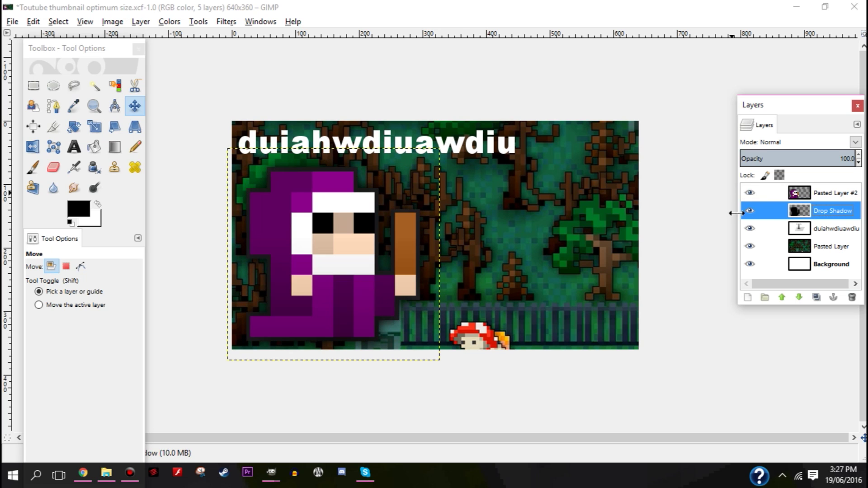
click(749, 211)
click(749, 211)
click(749, 210)
click(748, 210)
click(749, 210)
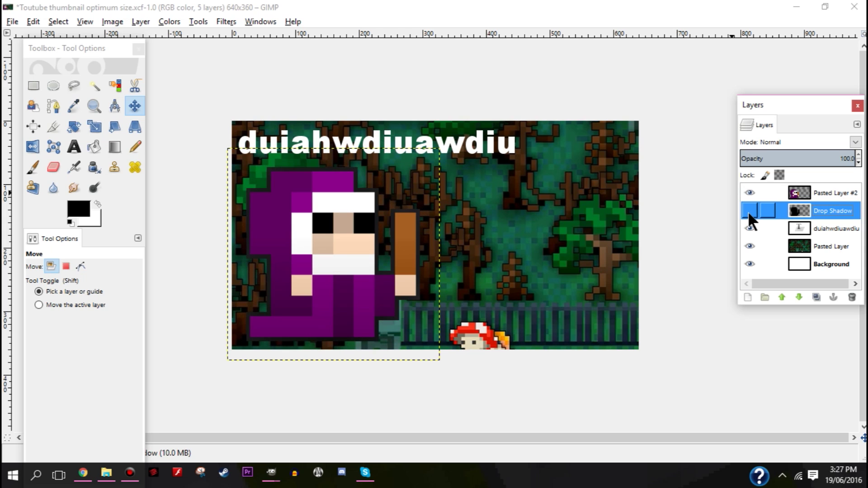
click(749, 211)
Merge the priest layer down into its Drop Shadow layer and nudge it up and right
click(816, 192)
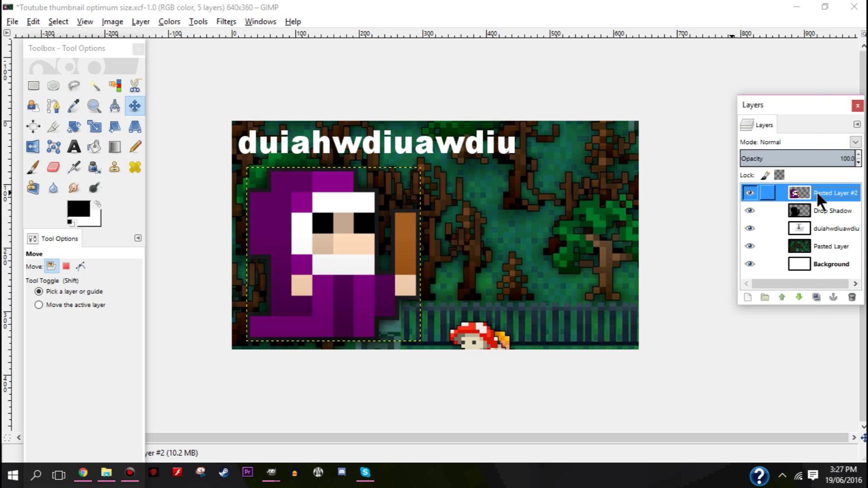
right_click(817, 191)
click(737, 97)
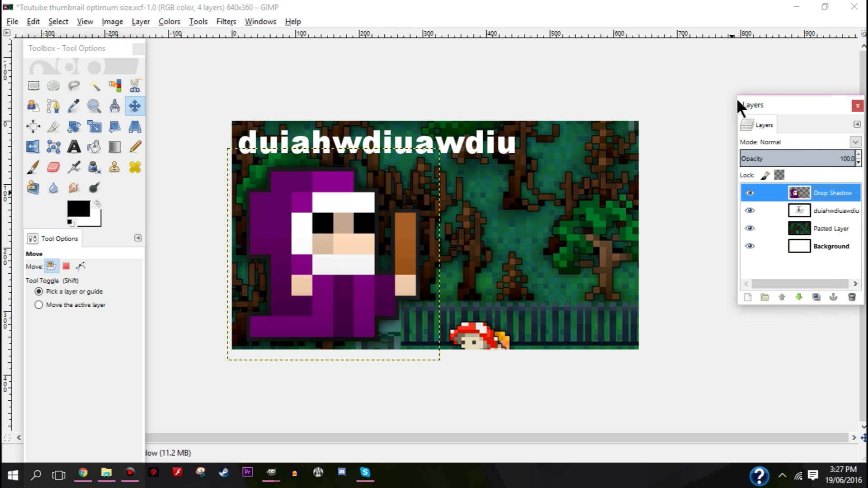
drag(370, 246, 345, 240)
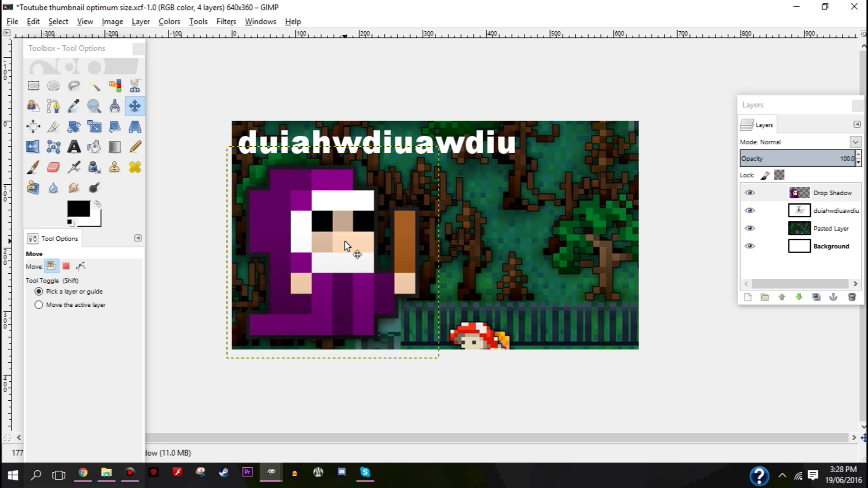
Make the duiahwdiuawdiu title text layer the active layer
click(837, 209)
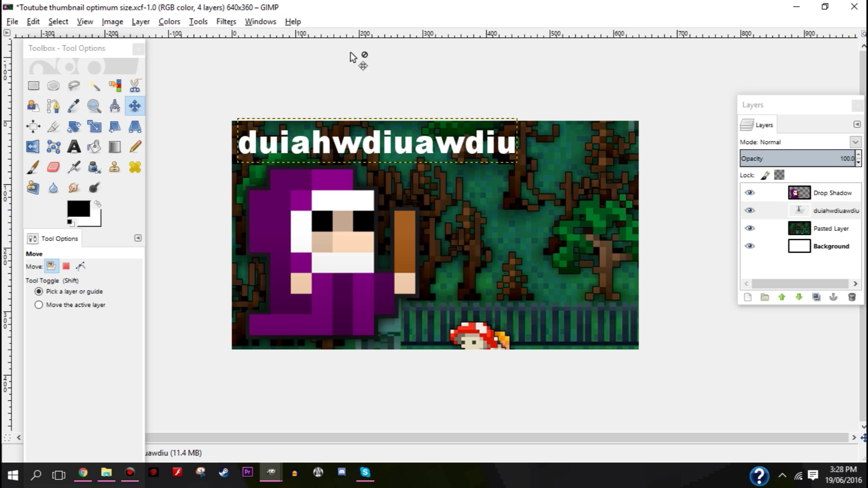
click(803, 235)
click(820, 191)
click(824, 209)
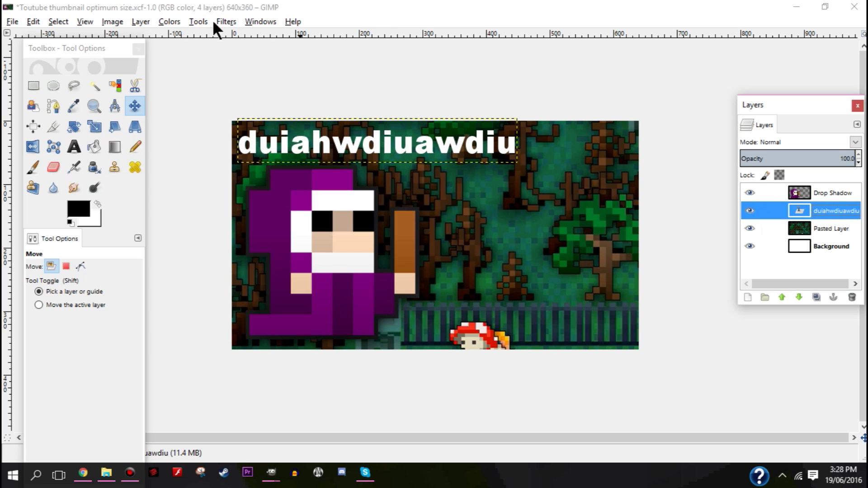
Apply a Drop Shadow with blur radius 30 to the title text
click(225, 21)
mouse_move(256, 132)
click(456, 198)
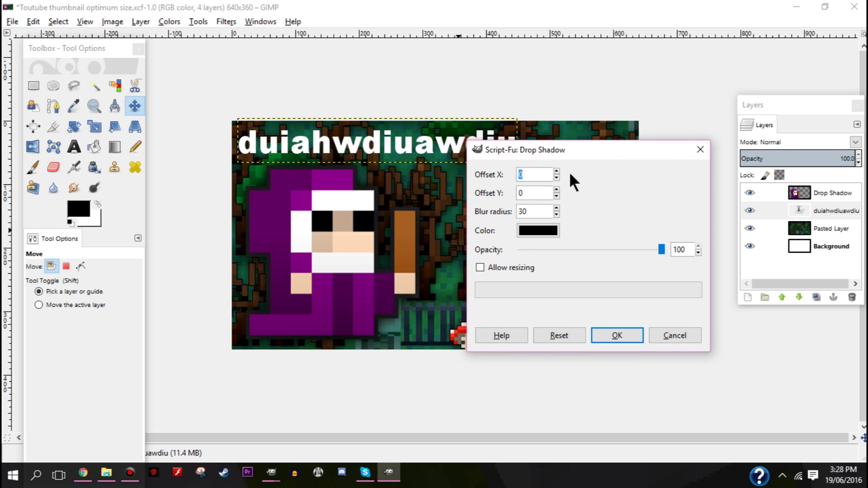
click(618, 331)
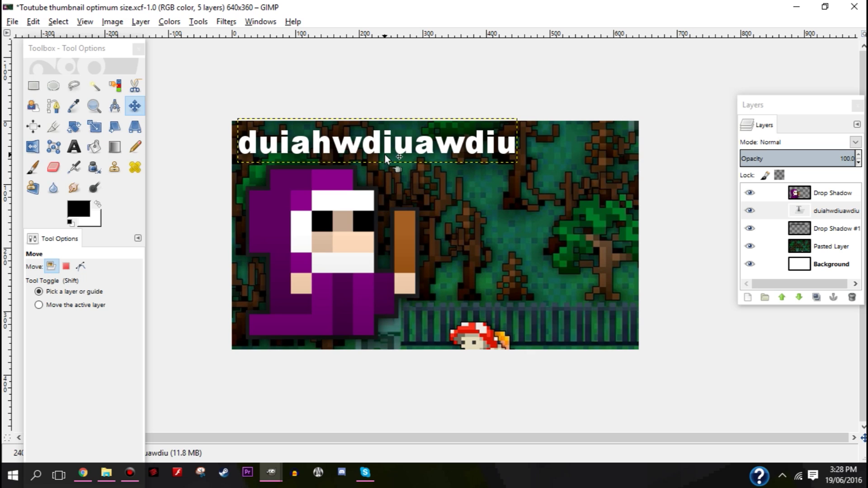
click(226, 21)
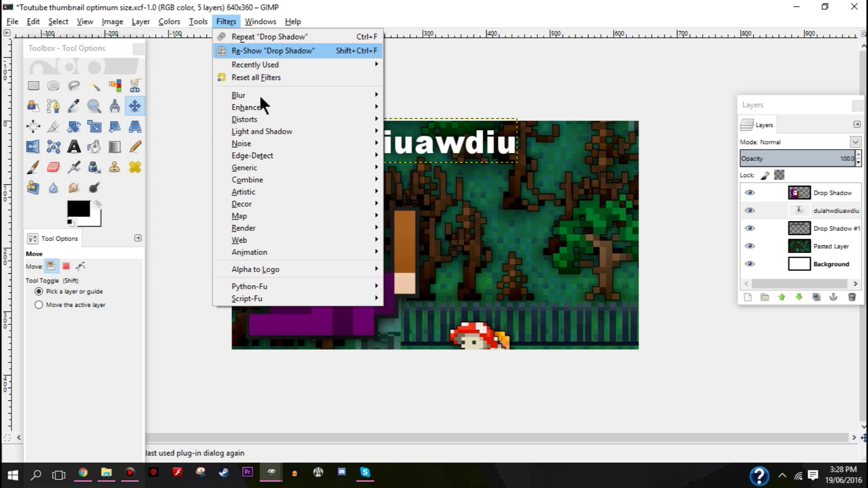
click(653, 144)
click(749, 245)
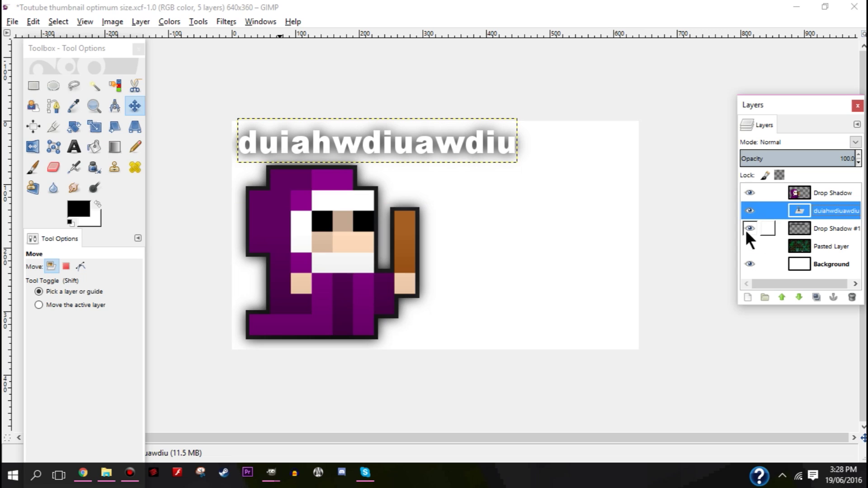
click(749, 229)
click(749, 229)
click(746, 247)
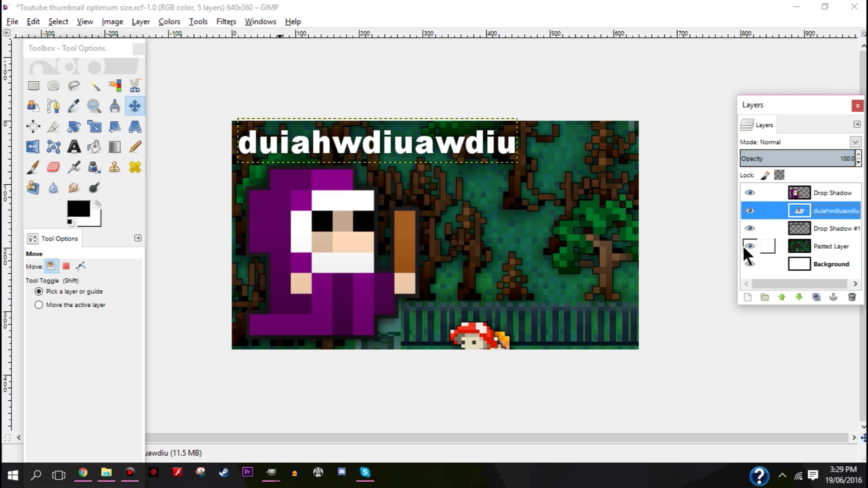
click(222, 22)
Add a second, softer Drop Shadow with blur 50 to the title
mouse_move(253, 131)
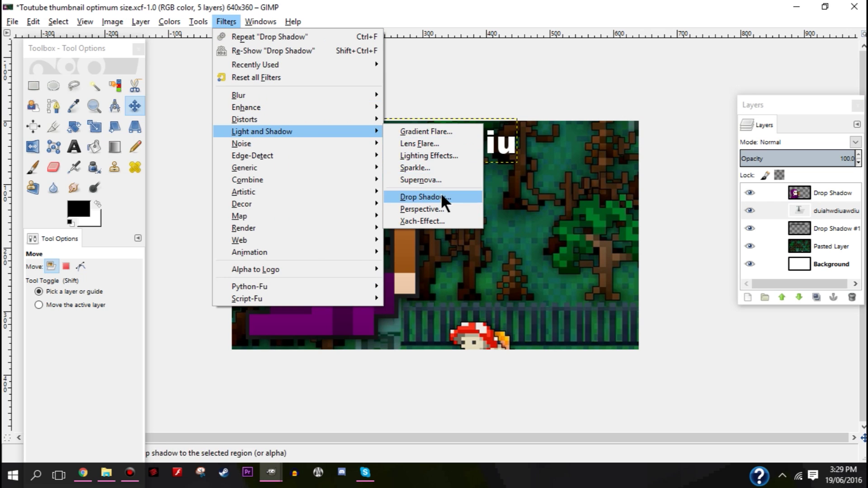
click(430, 197)
text(50)
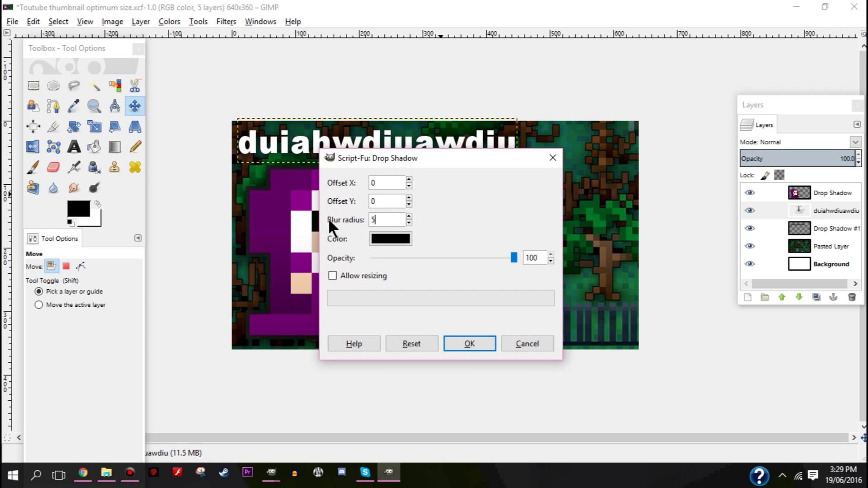
click(471, 343)
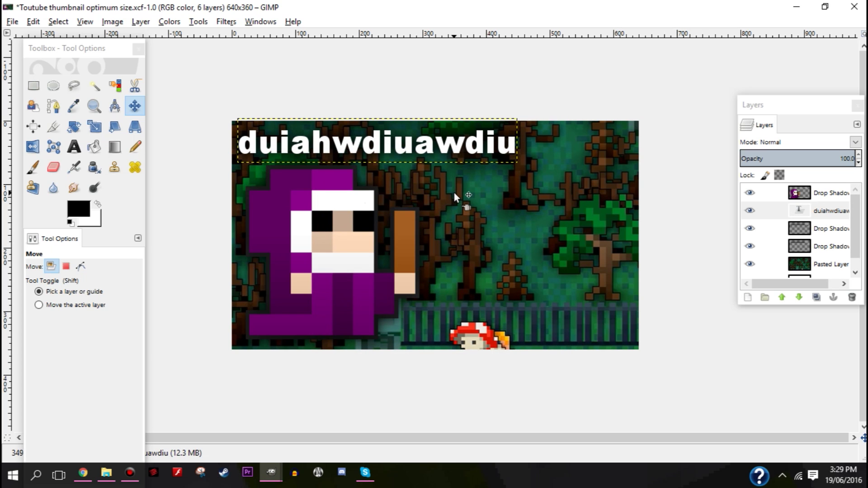
Merge the text layer down twice into a single Drop Shadow #1 layer
right_click(809, 215)
click(726, 109)
right_click(832, 211)
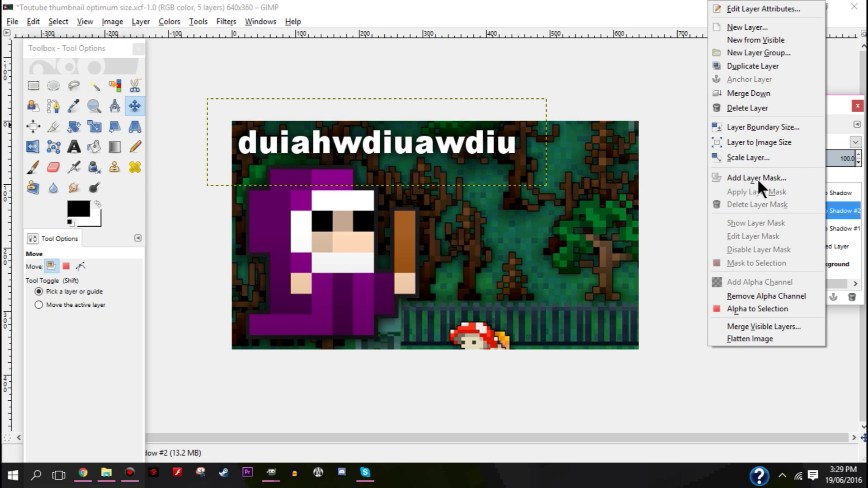
click(739, 93)
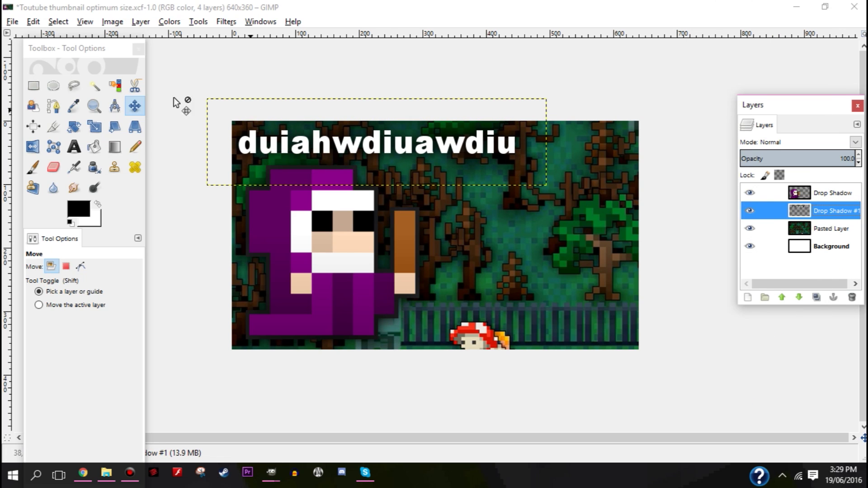
Move Drop Shadow #1 to the top of the stack and position the title near the top left
drag(318, 147, 356, 155)
drag(811, 218, 813, 190)
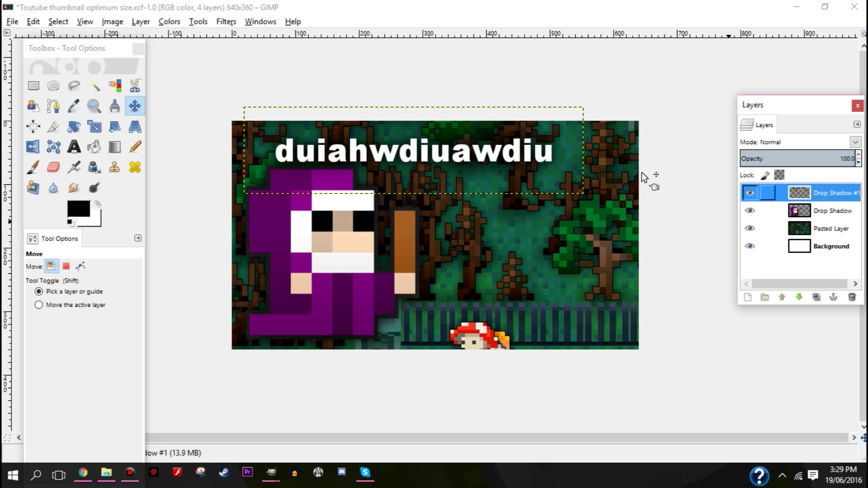
drag(414, 160, 387, 143)
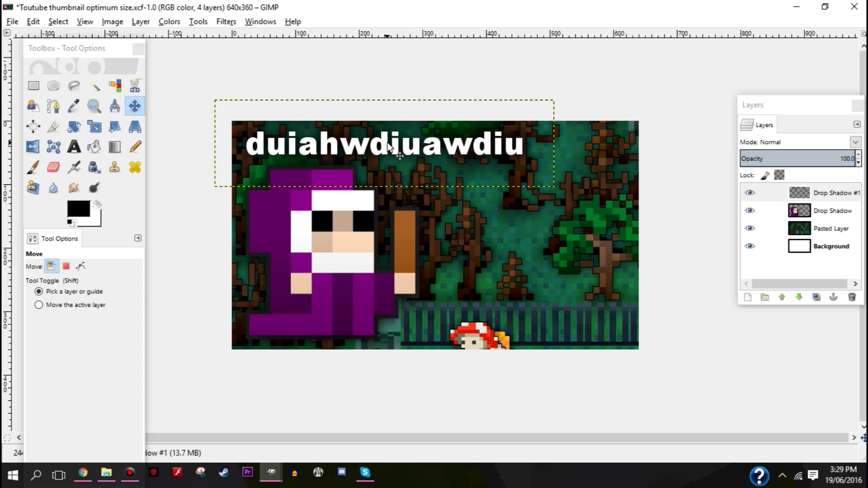
click(814, 230)
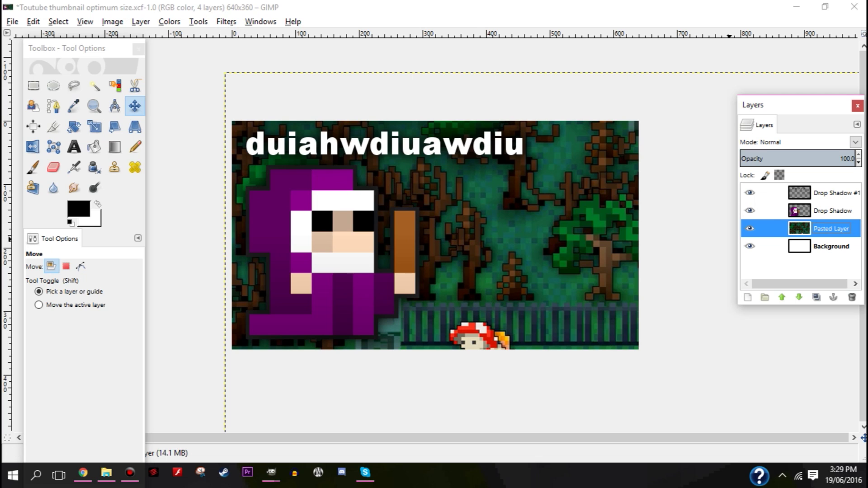
click(227, 21)
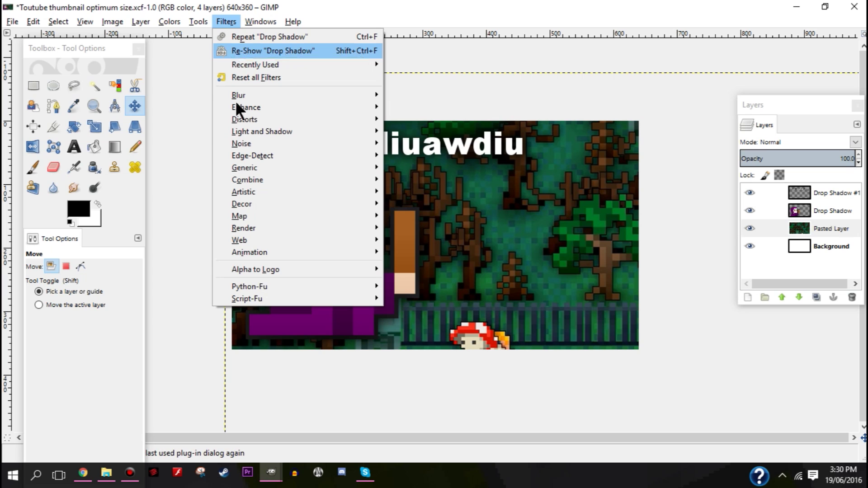
Apply a simple Blur, then a Gaussian Blur of radius 19, to the forest background
mouse_move(248, 95)
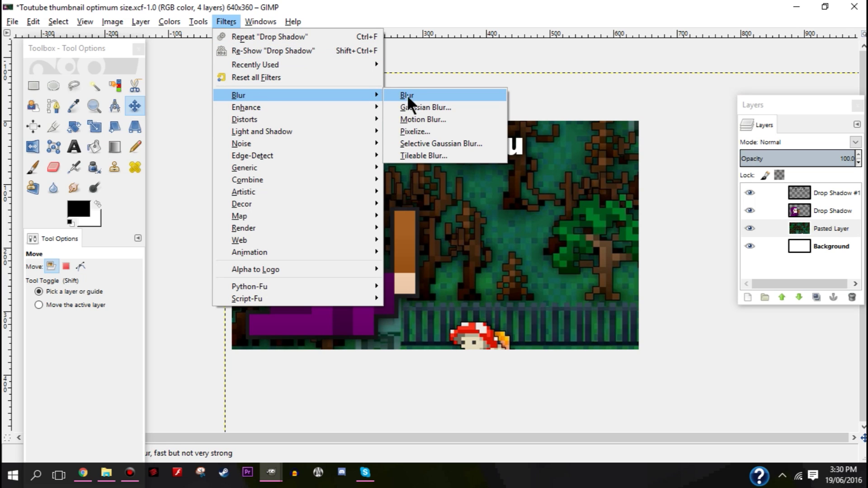
click(409, 95)
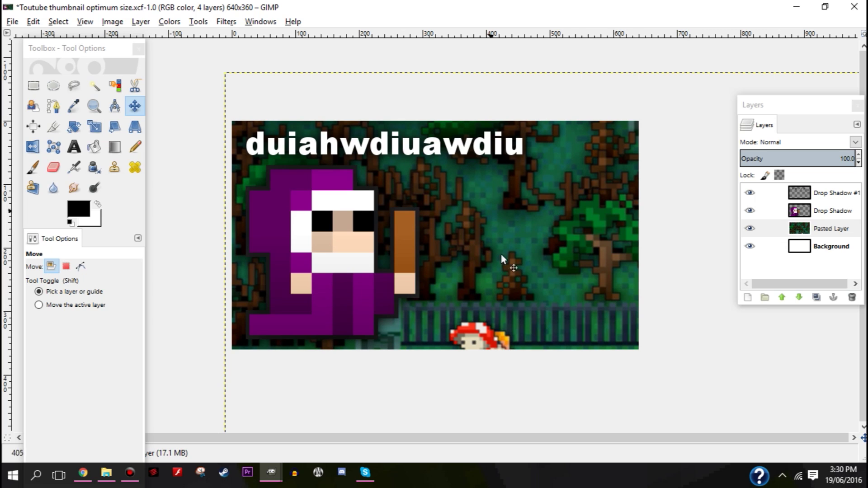
click(224, 20)
mouse_move(254, 95)
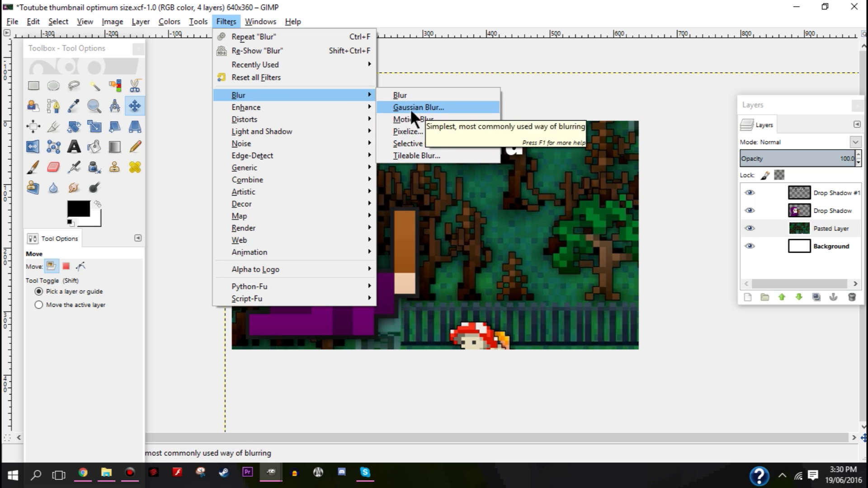
click(424, 108)
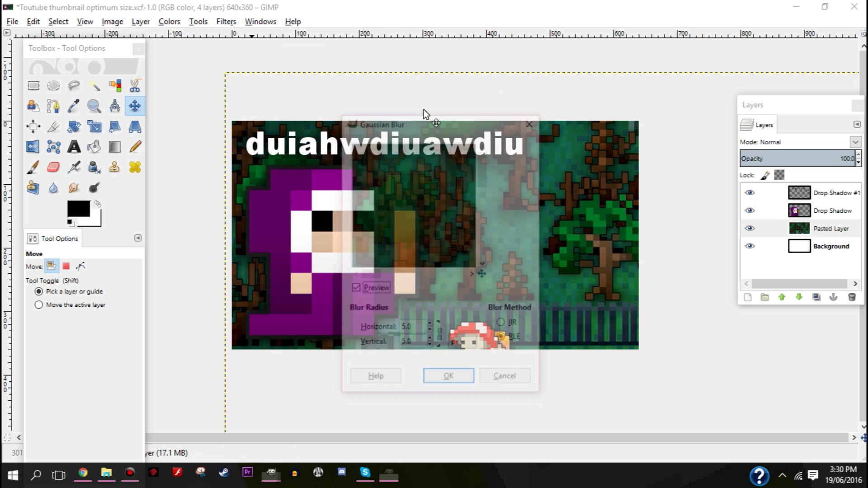
drag(465, 121, 617, 109)
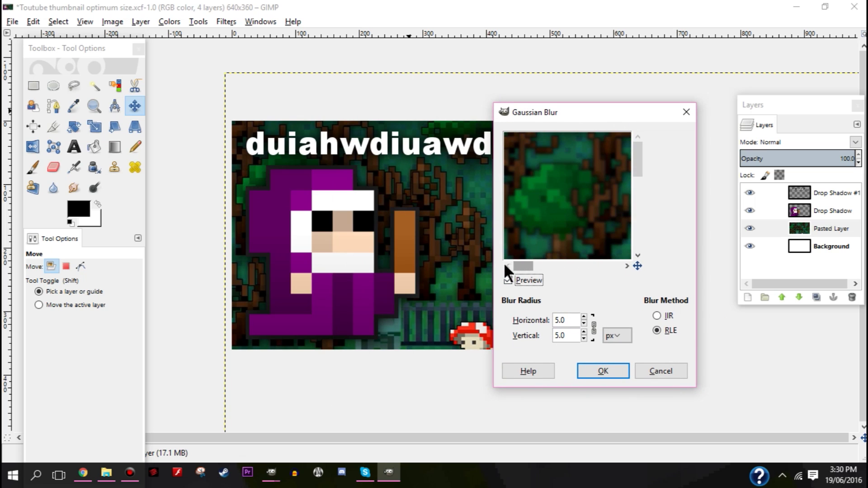
click(583, 316)
drag(584, 239, 578, 207)
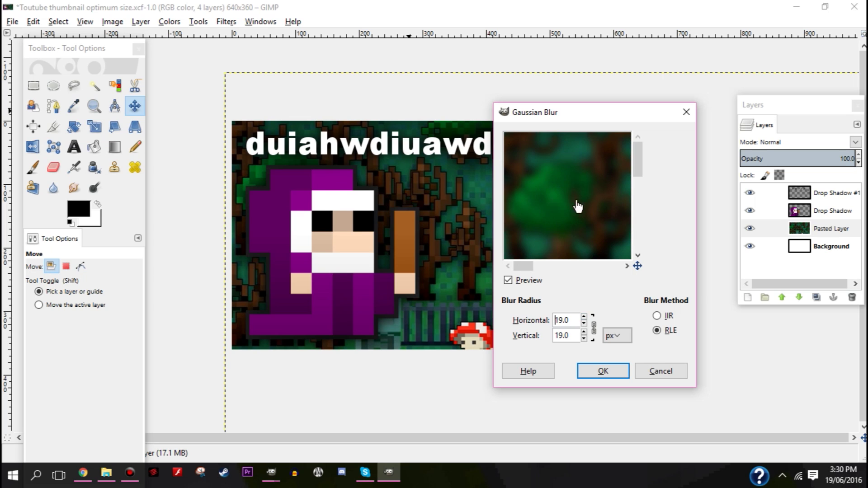
click(601, 368)
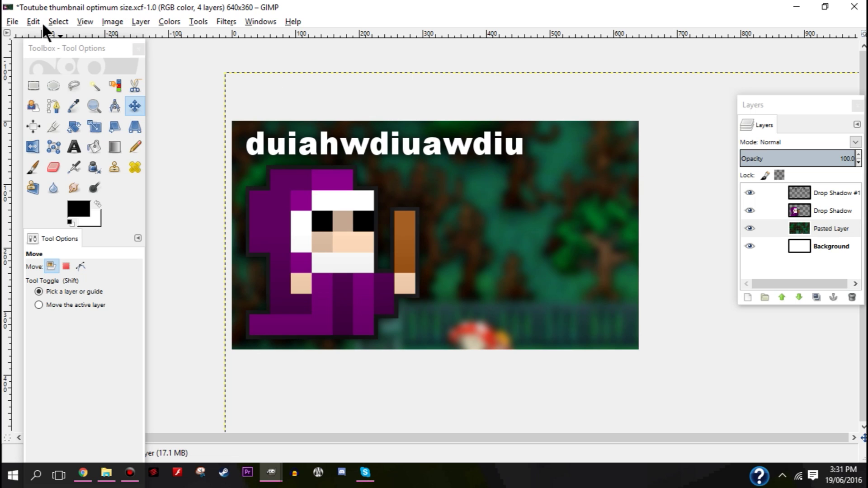
click(12, 21)
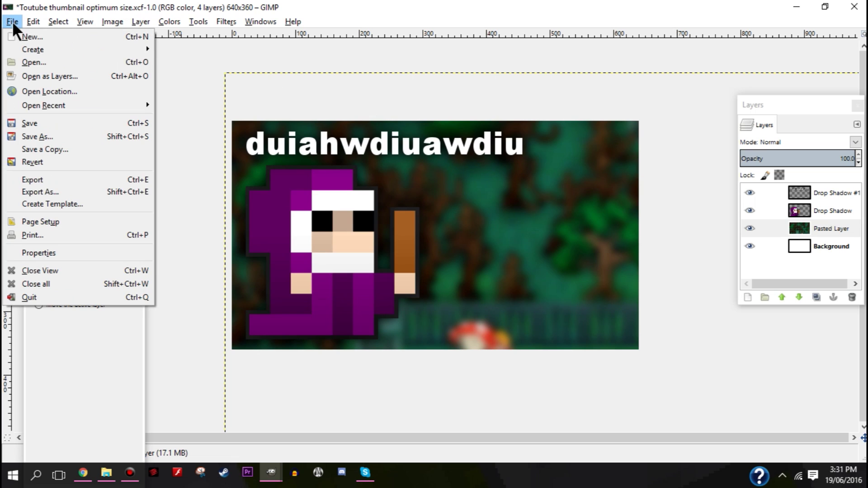
click(28, 190)
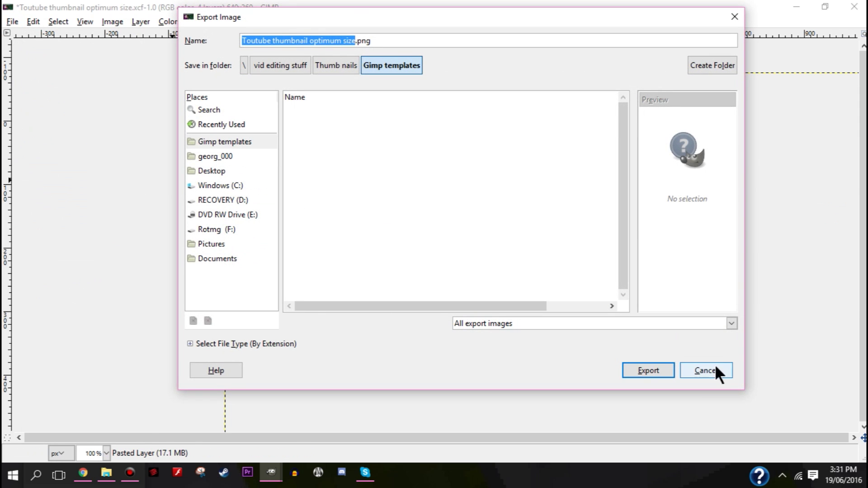